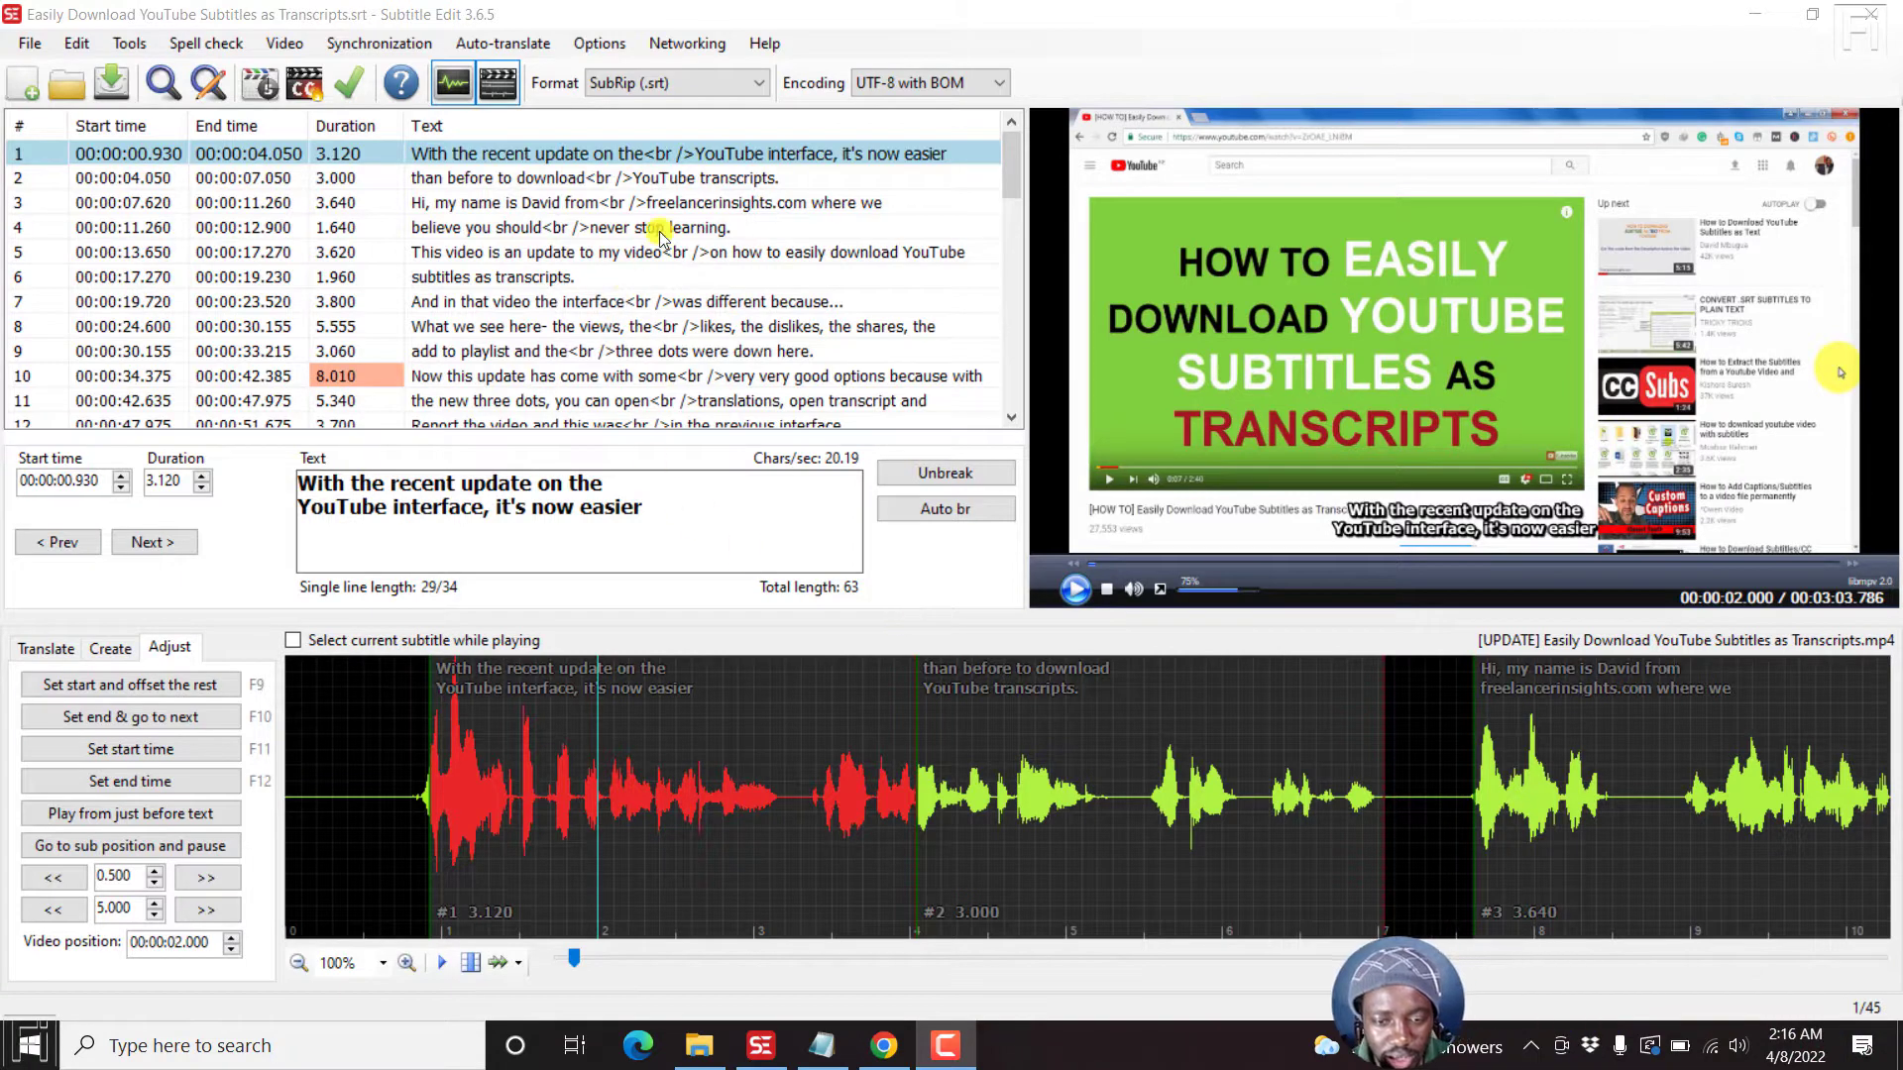
# Open General settings and review the rules profiles, keeping Default with its 43-character line limit
pyautogui.click(599, 43)
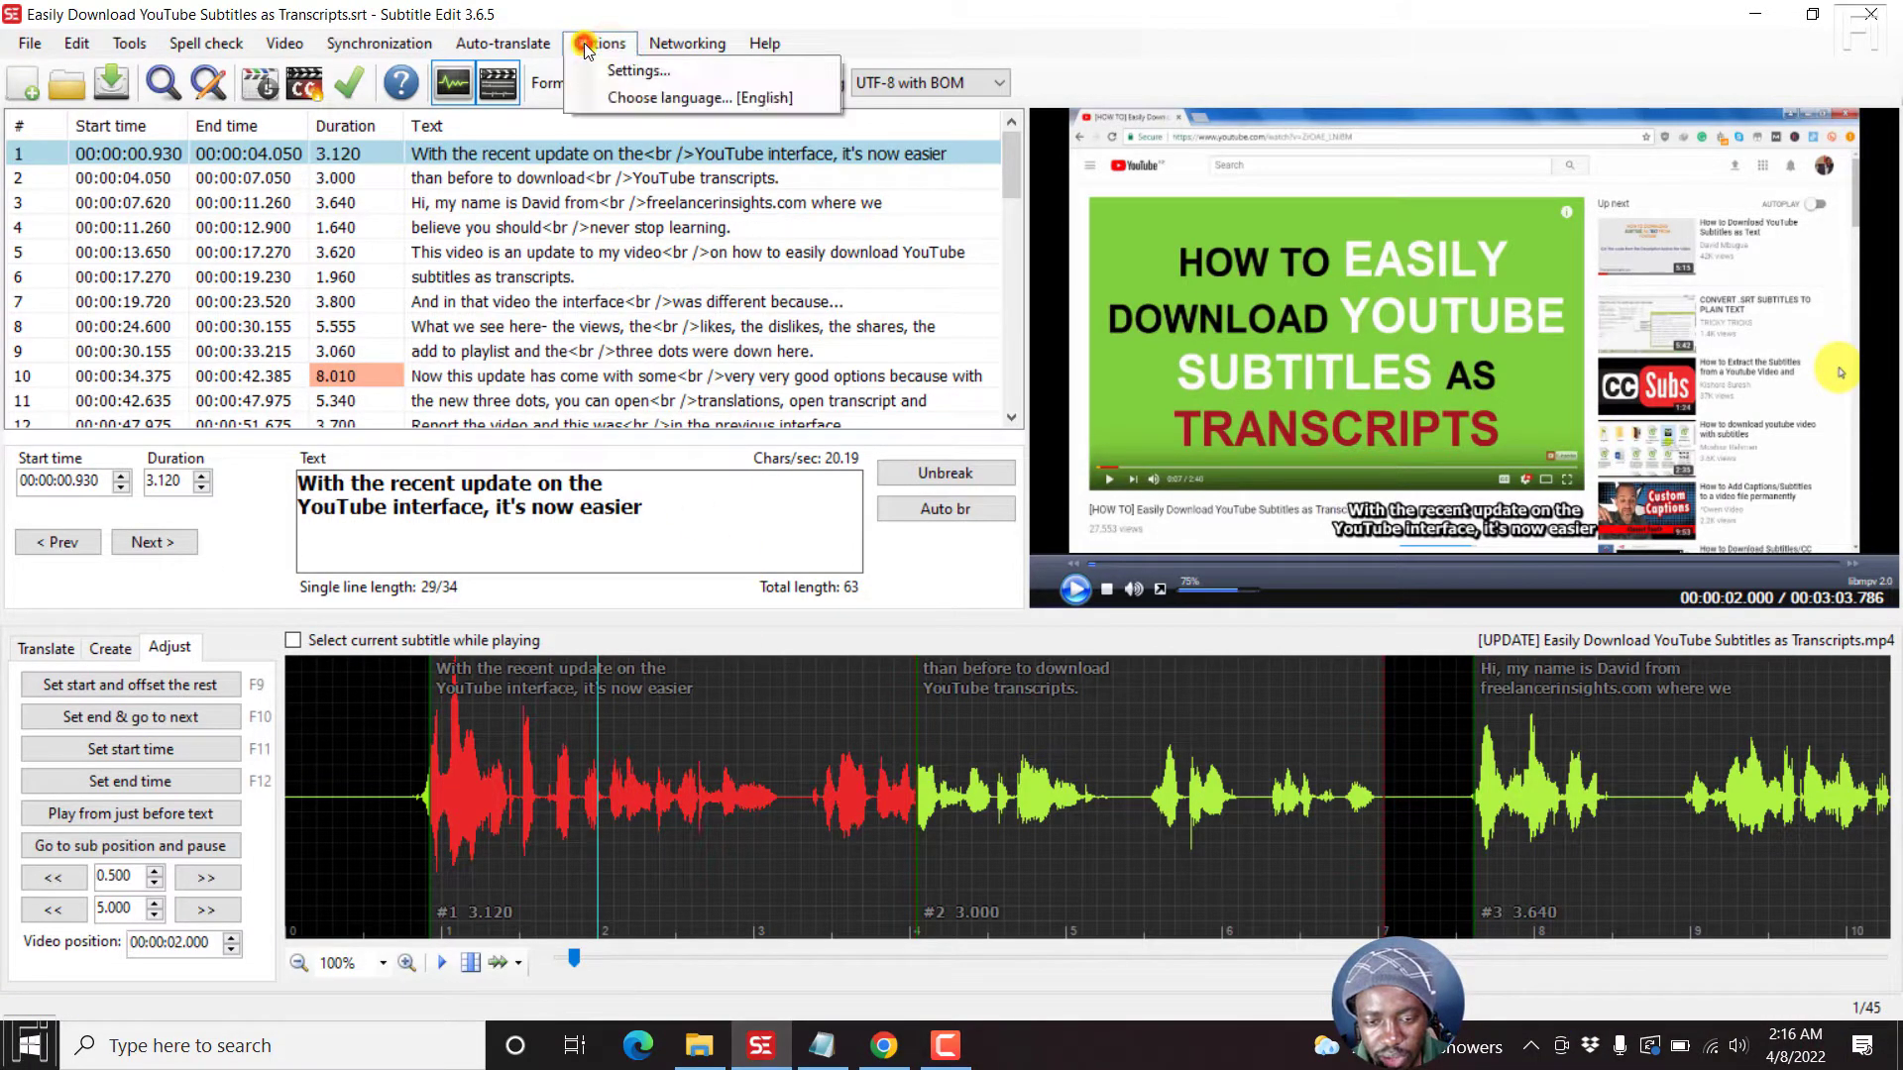
pyautogui.click(627, 75)
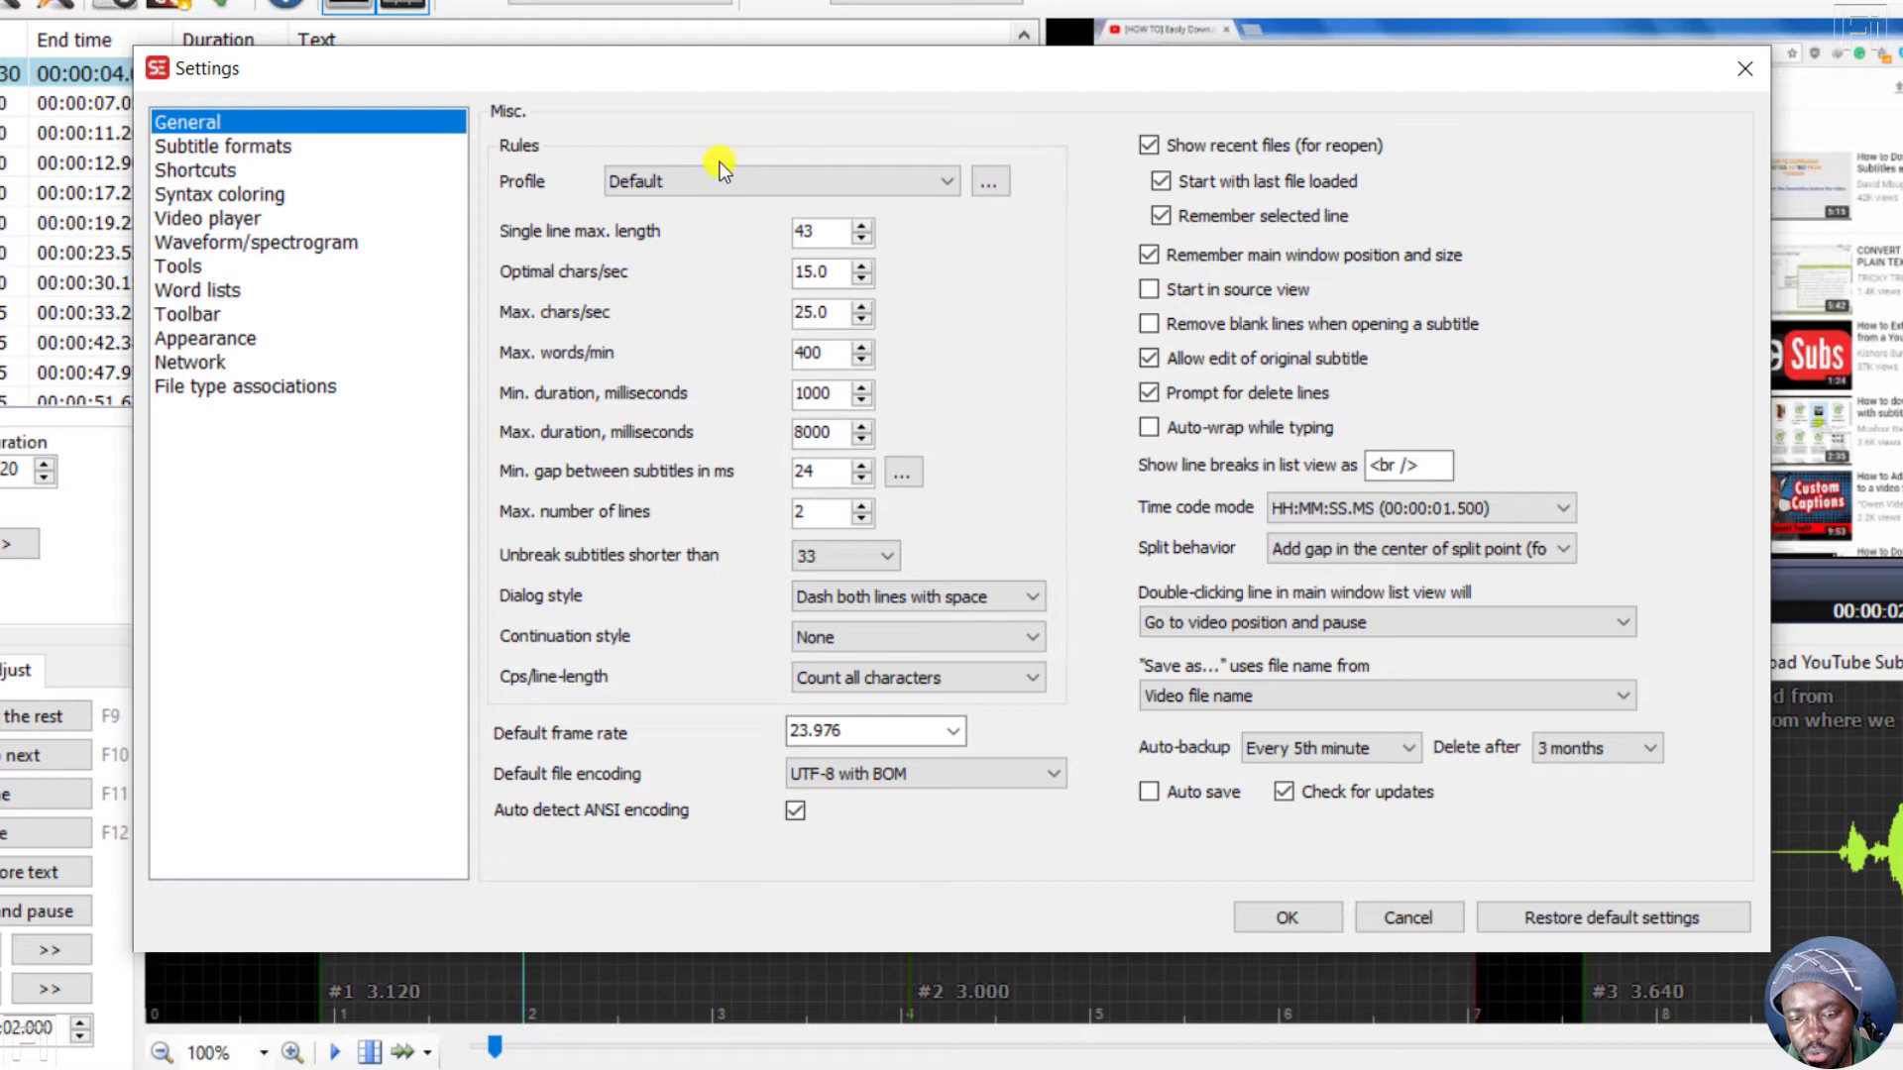
pyautogui.click(949, 181)
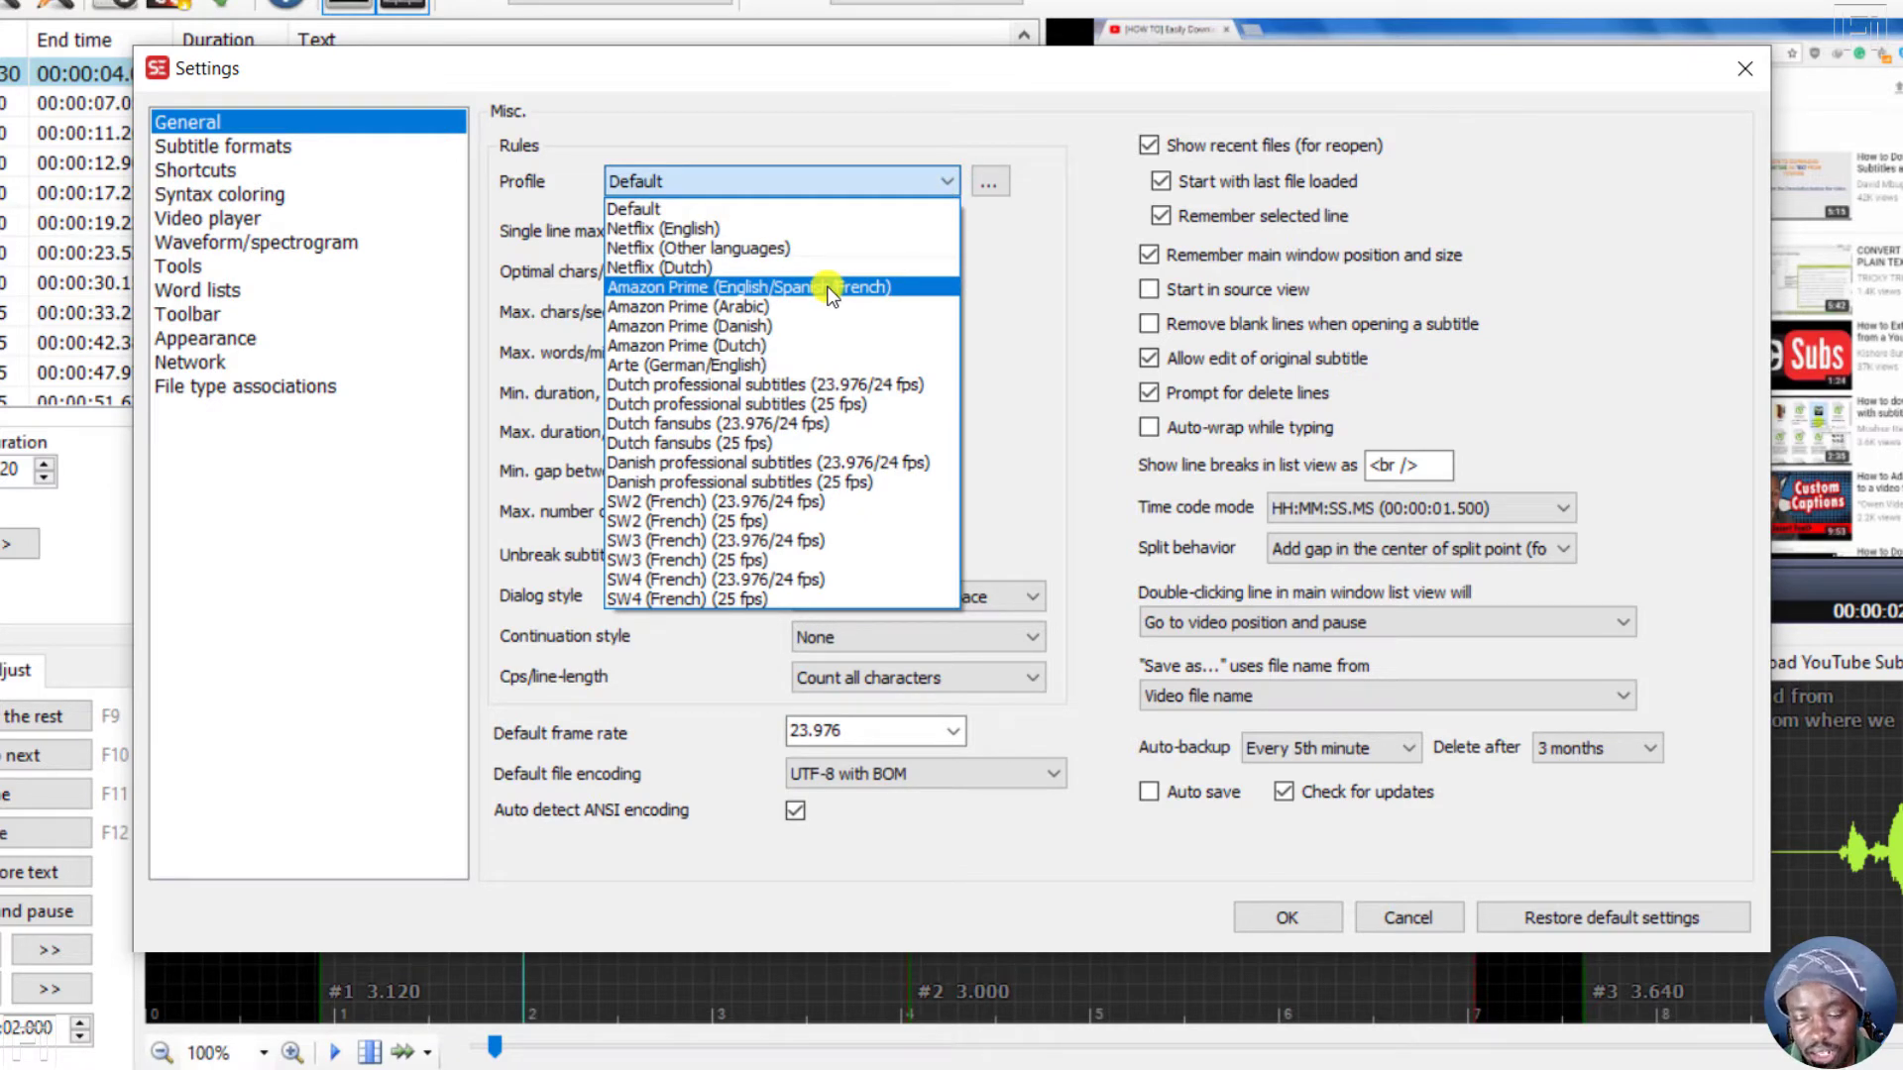
pyautogui.click(1051, 236)
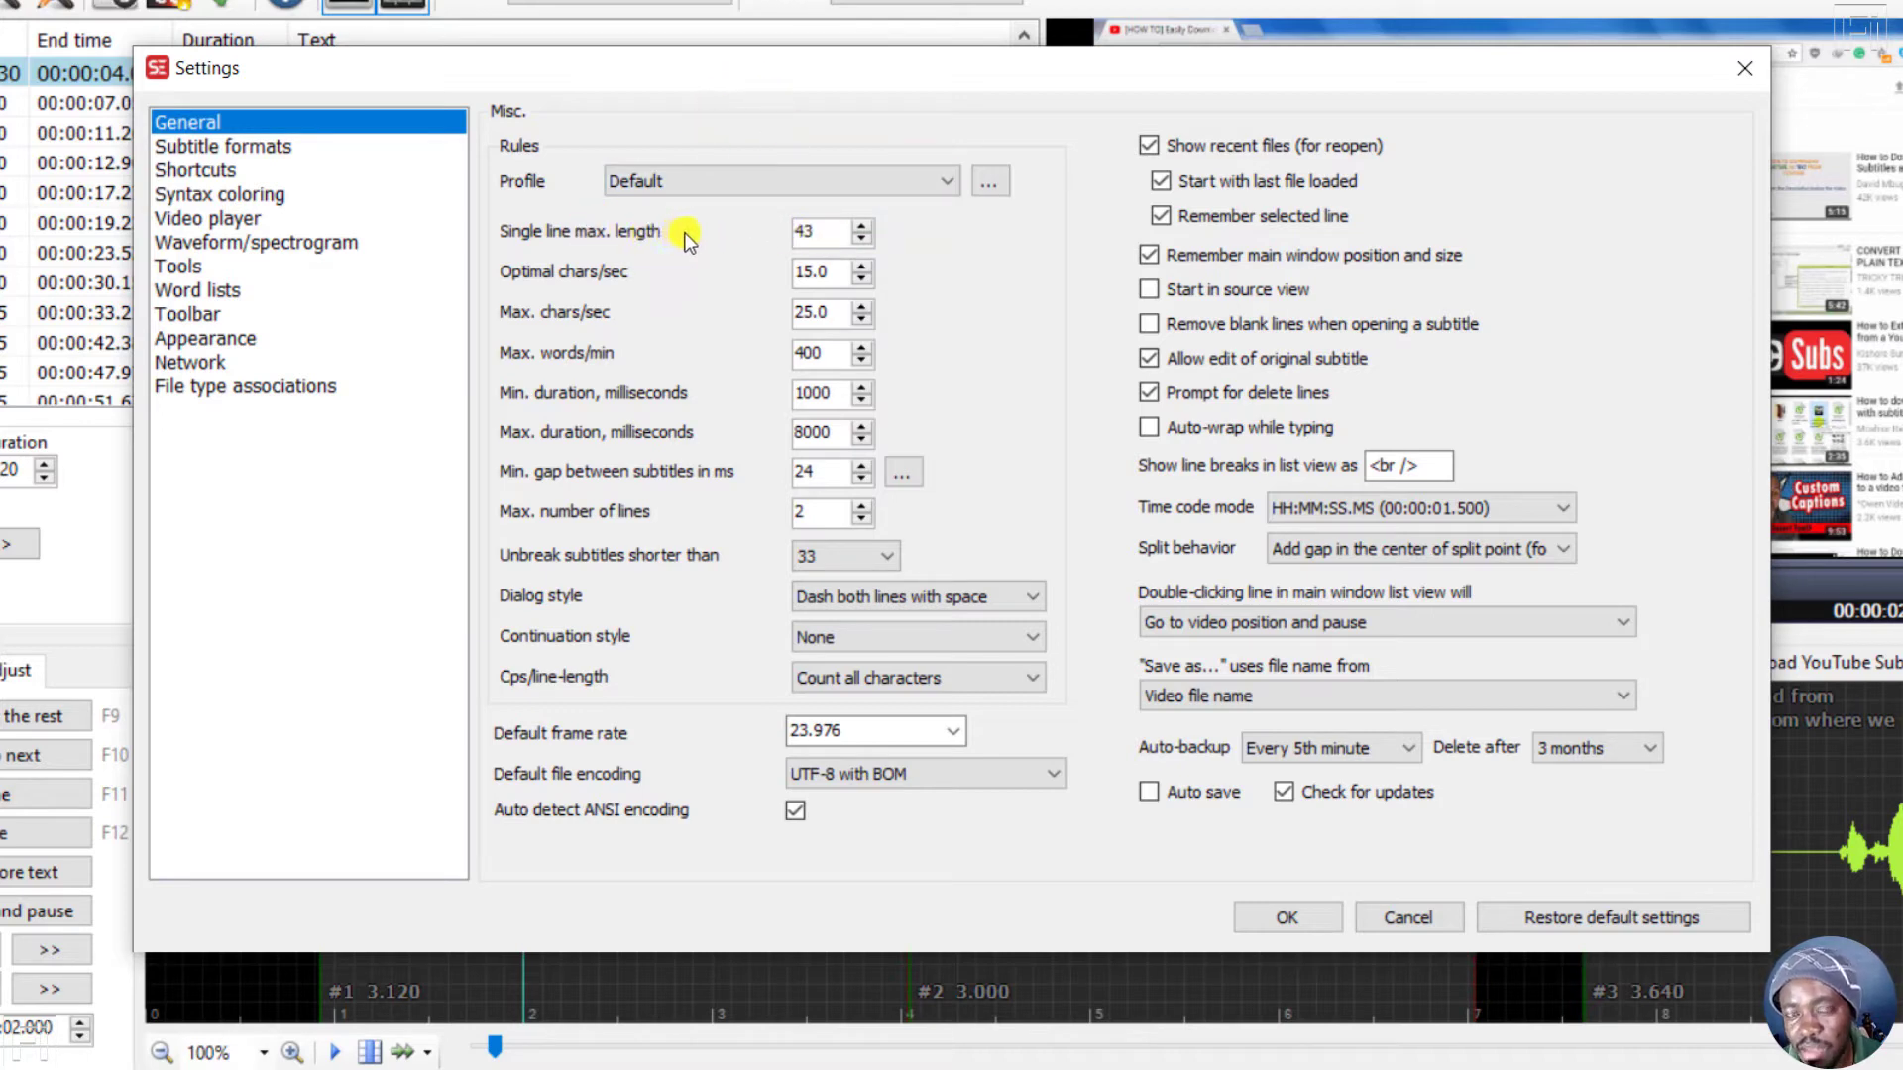
pyautogui.click(826, 236)
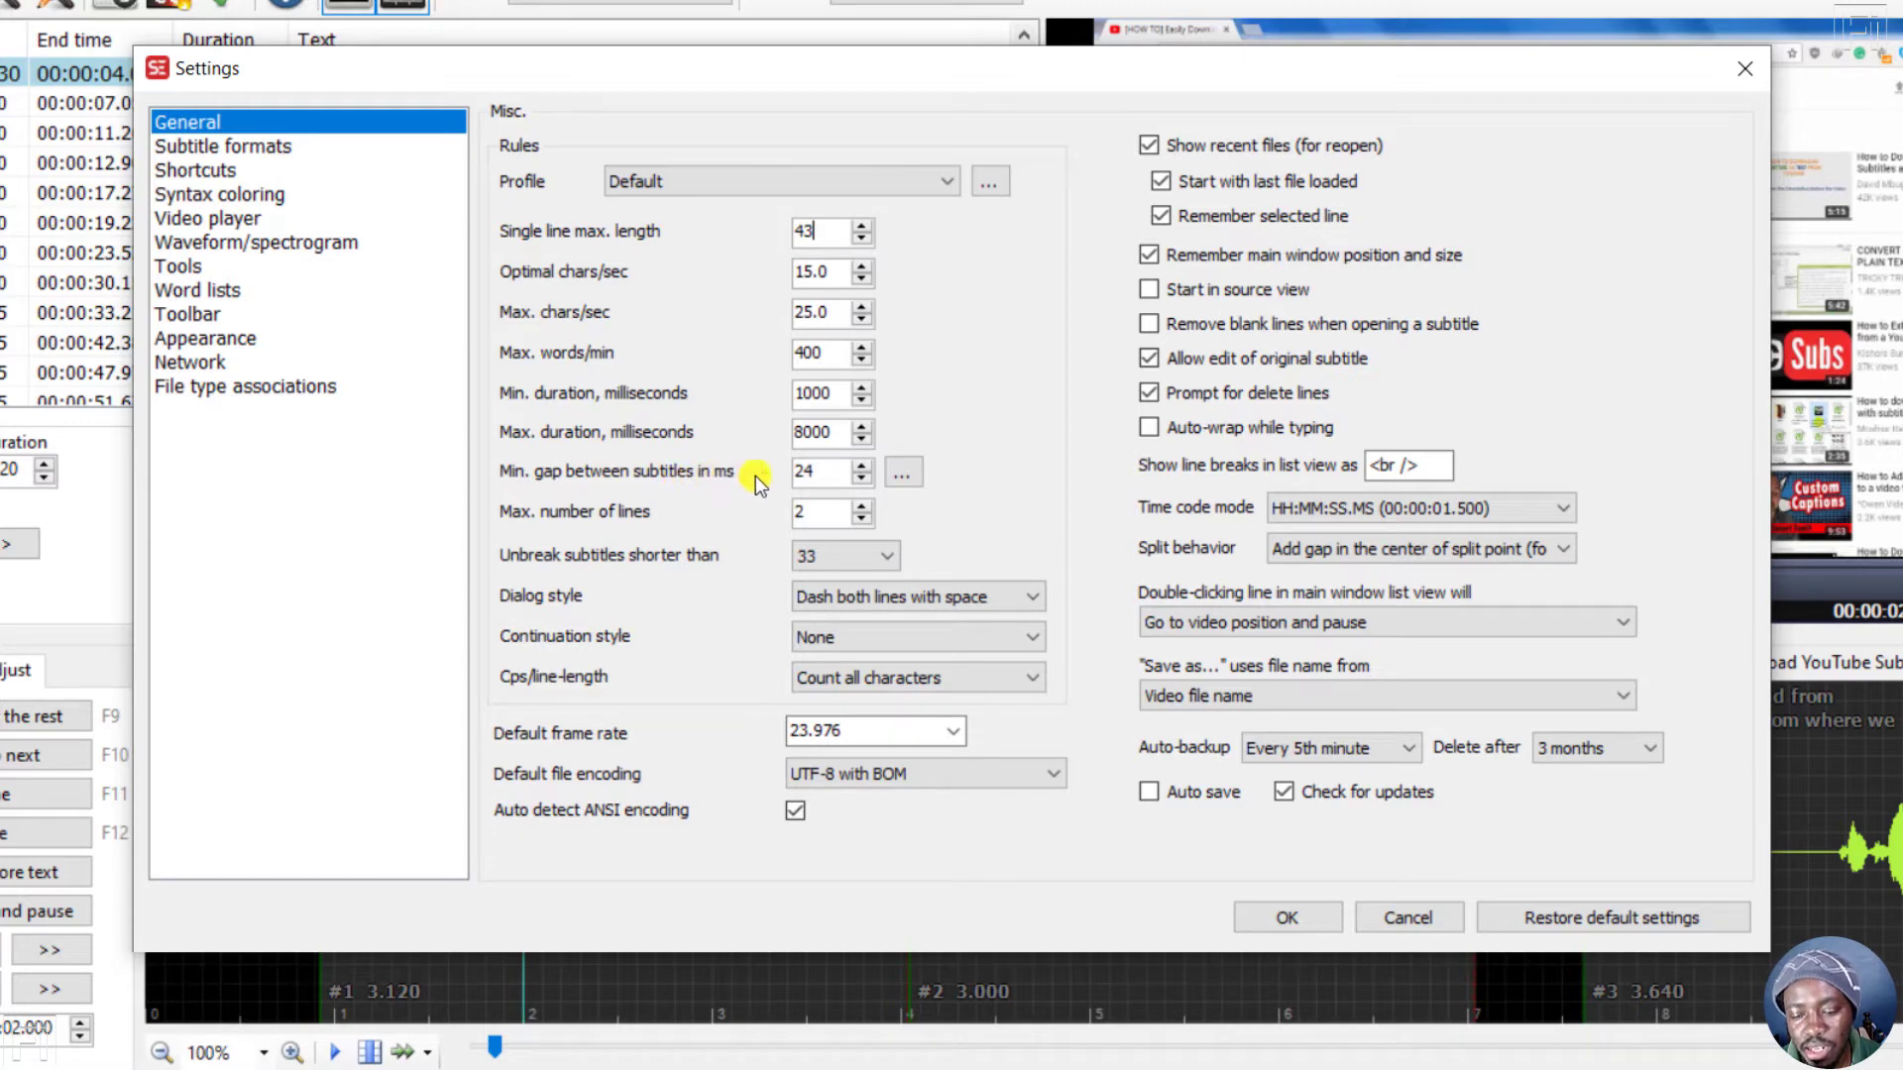
pyautogui.click(904, 474)
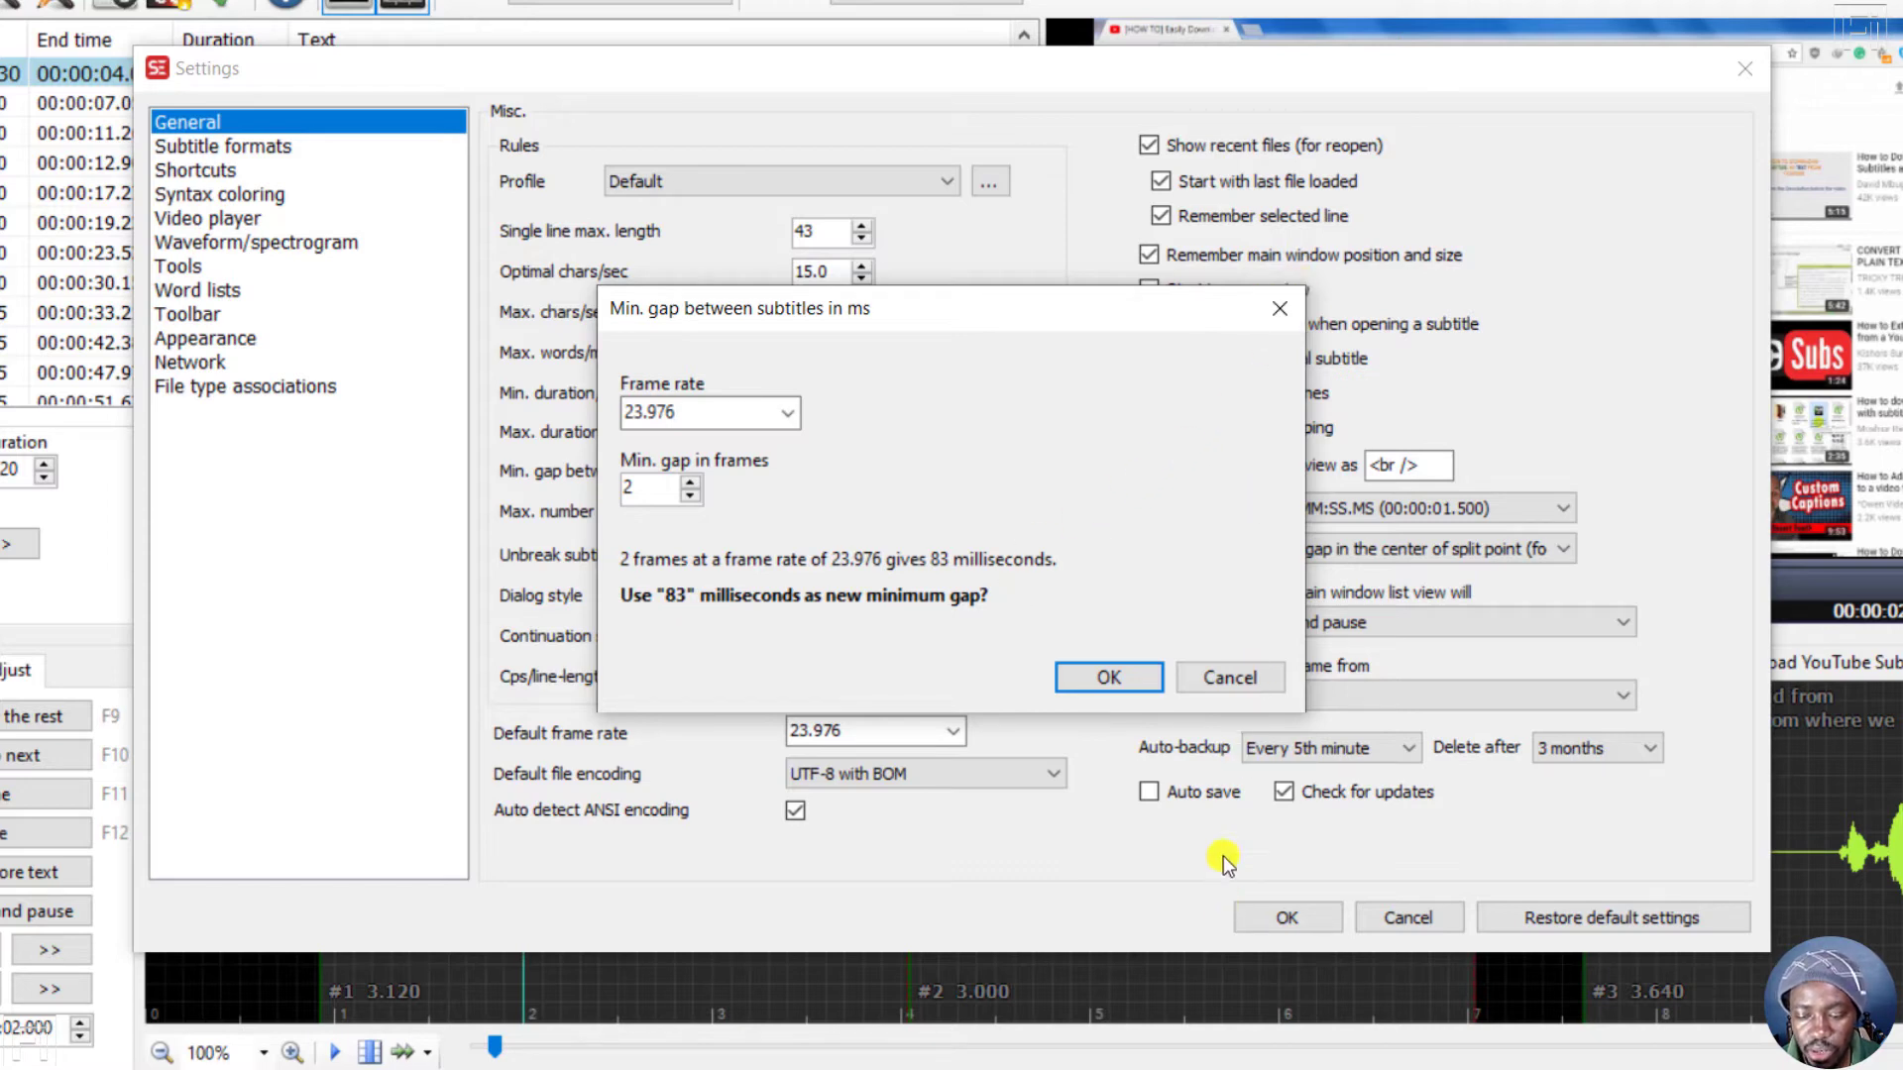
pyautogui.click(1229, 674)
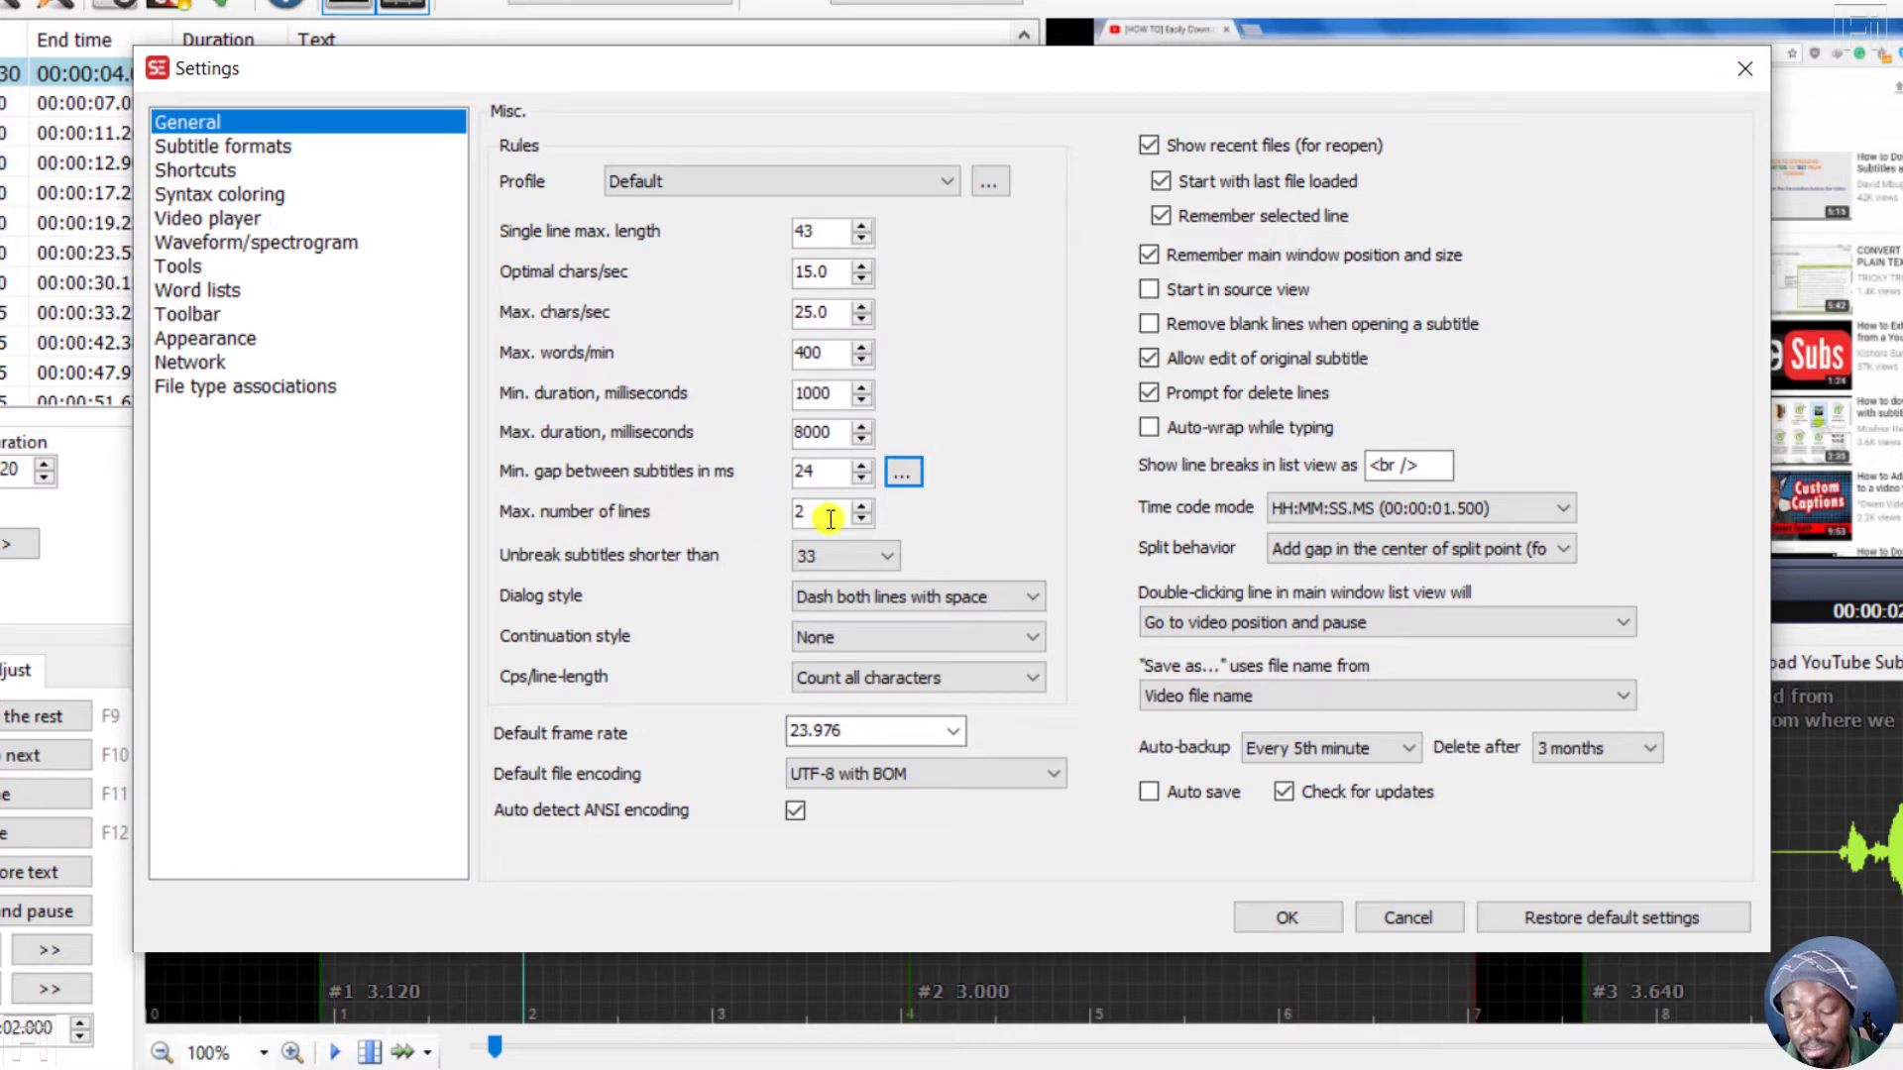
# Copy the Default profile as 'David Repeat' with a 37-character single-line maximum, counting all characters
pyautogui.click(1001, 184)
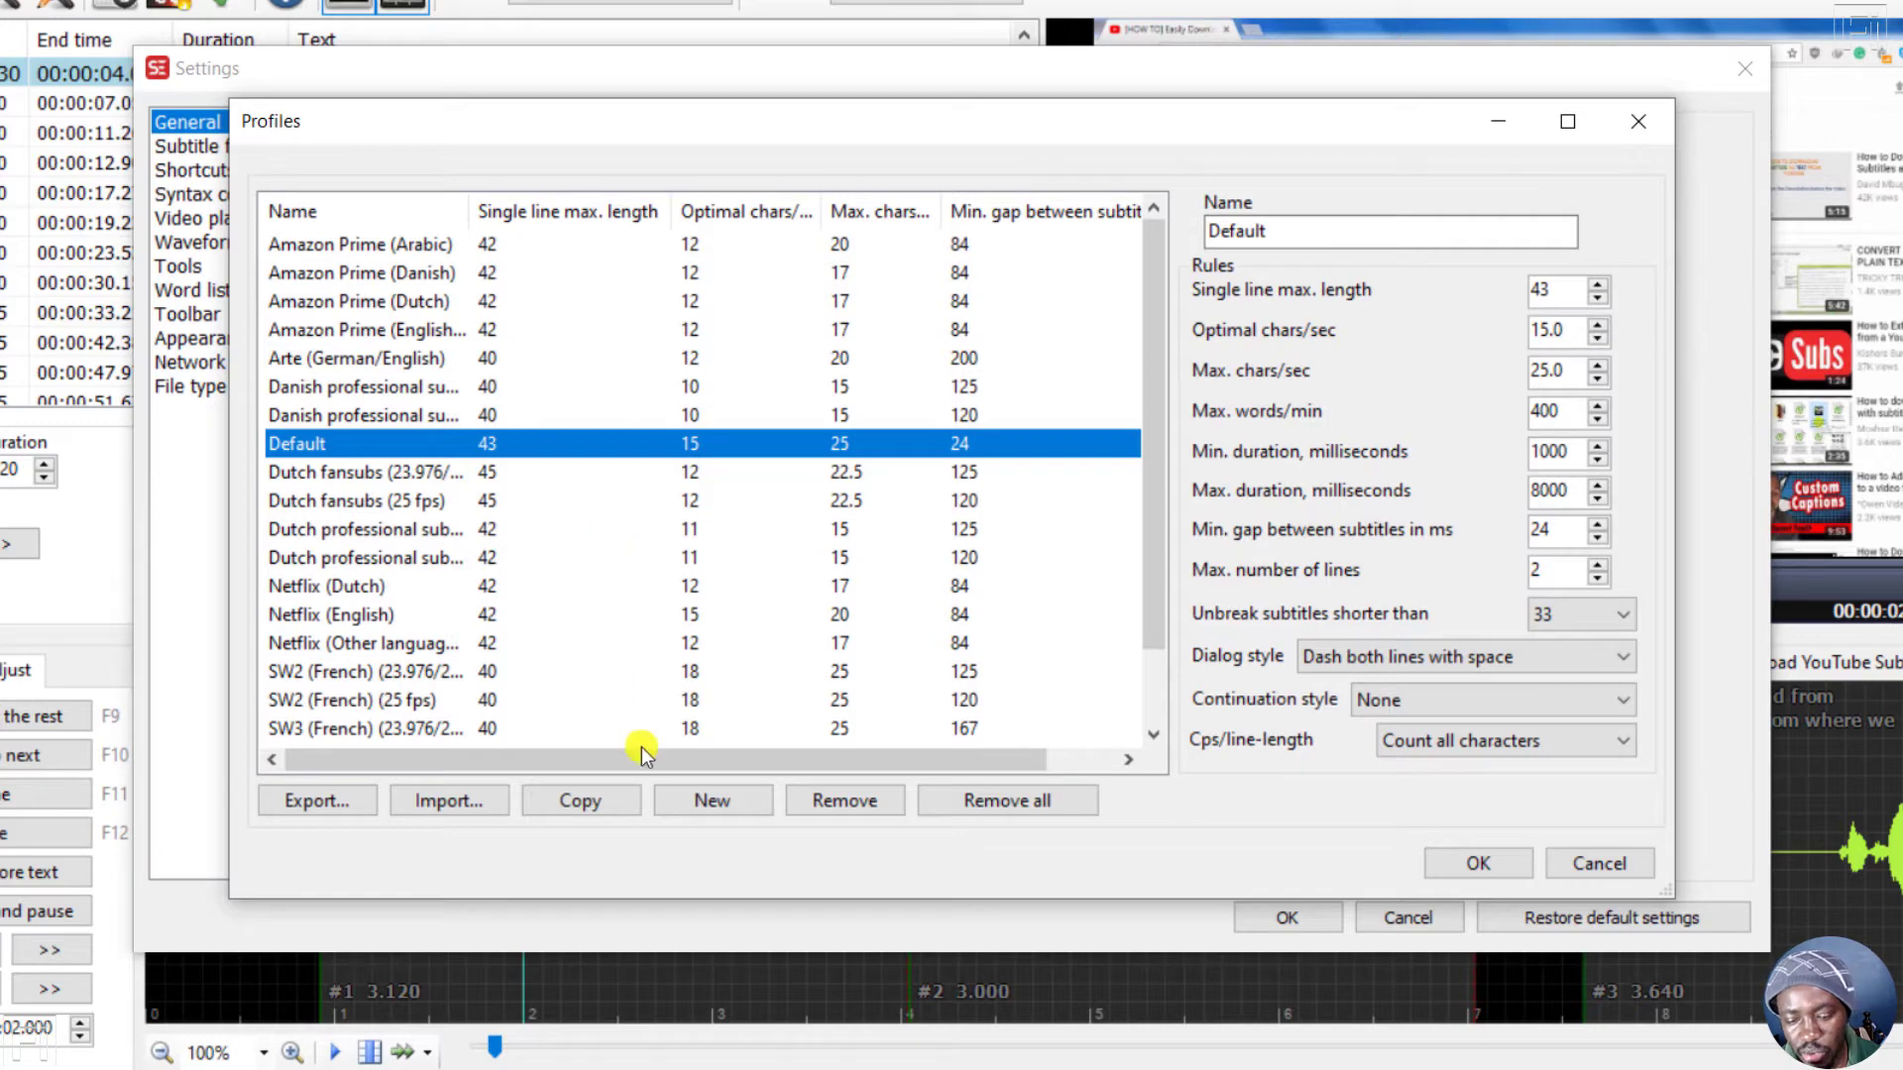
pyautogui.click(612, 805)
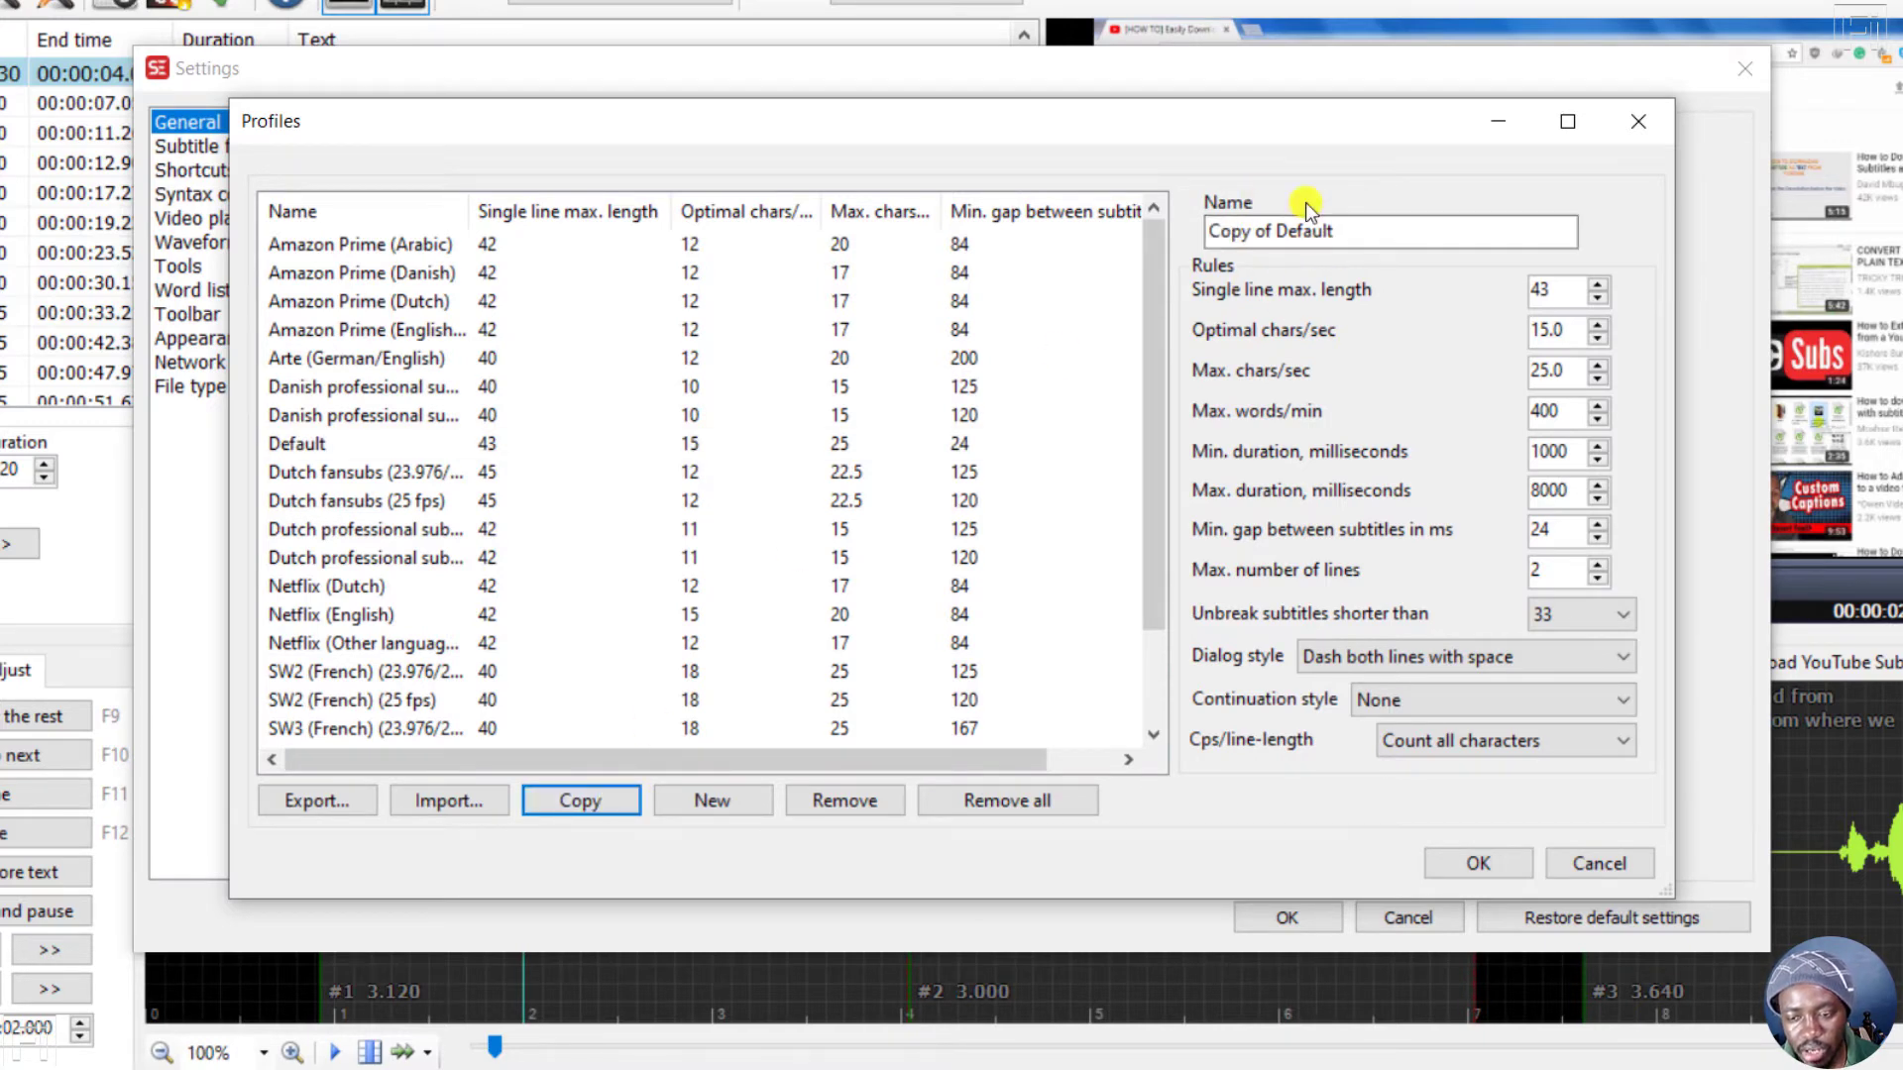
pyautogui.moveTo(1371, 230); pyautogui.dragTo(1183, 234)
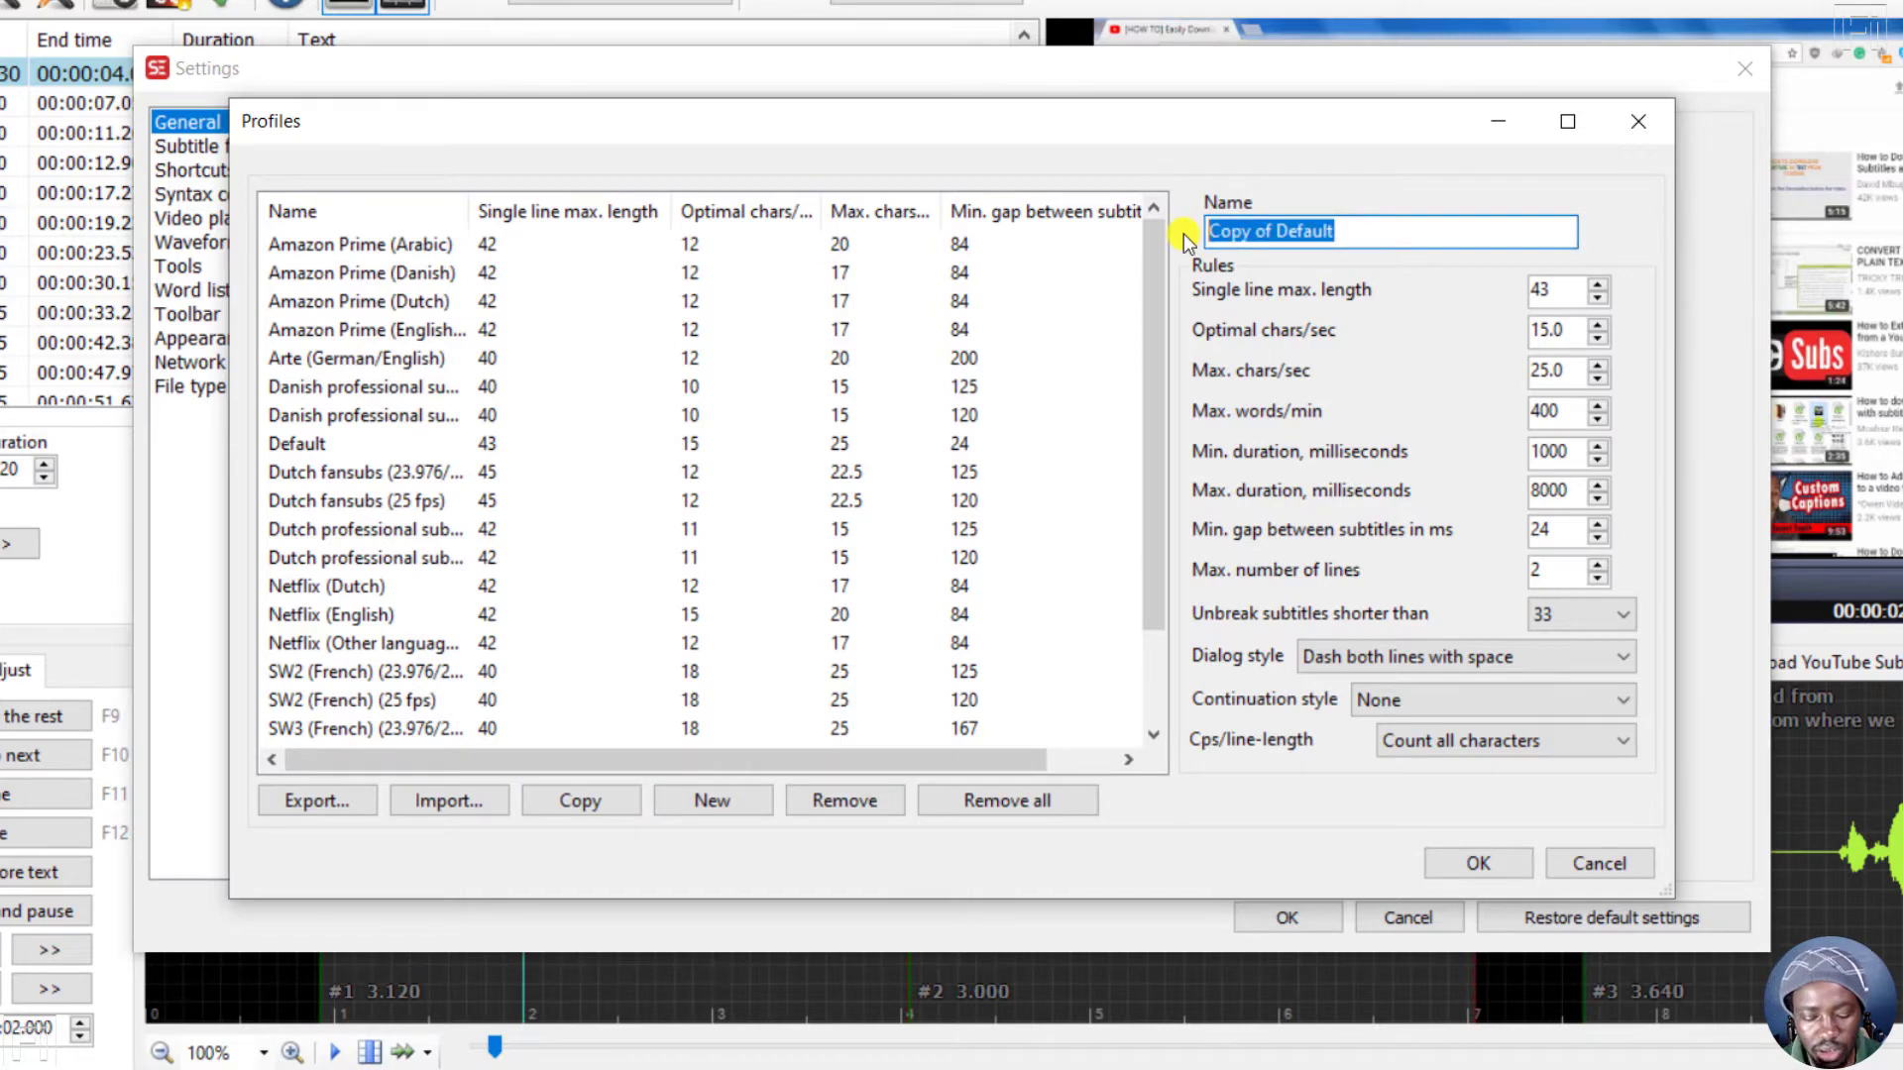
pyautogui.write('David Repeat')
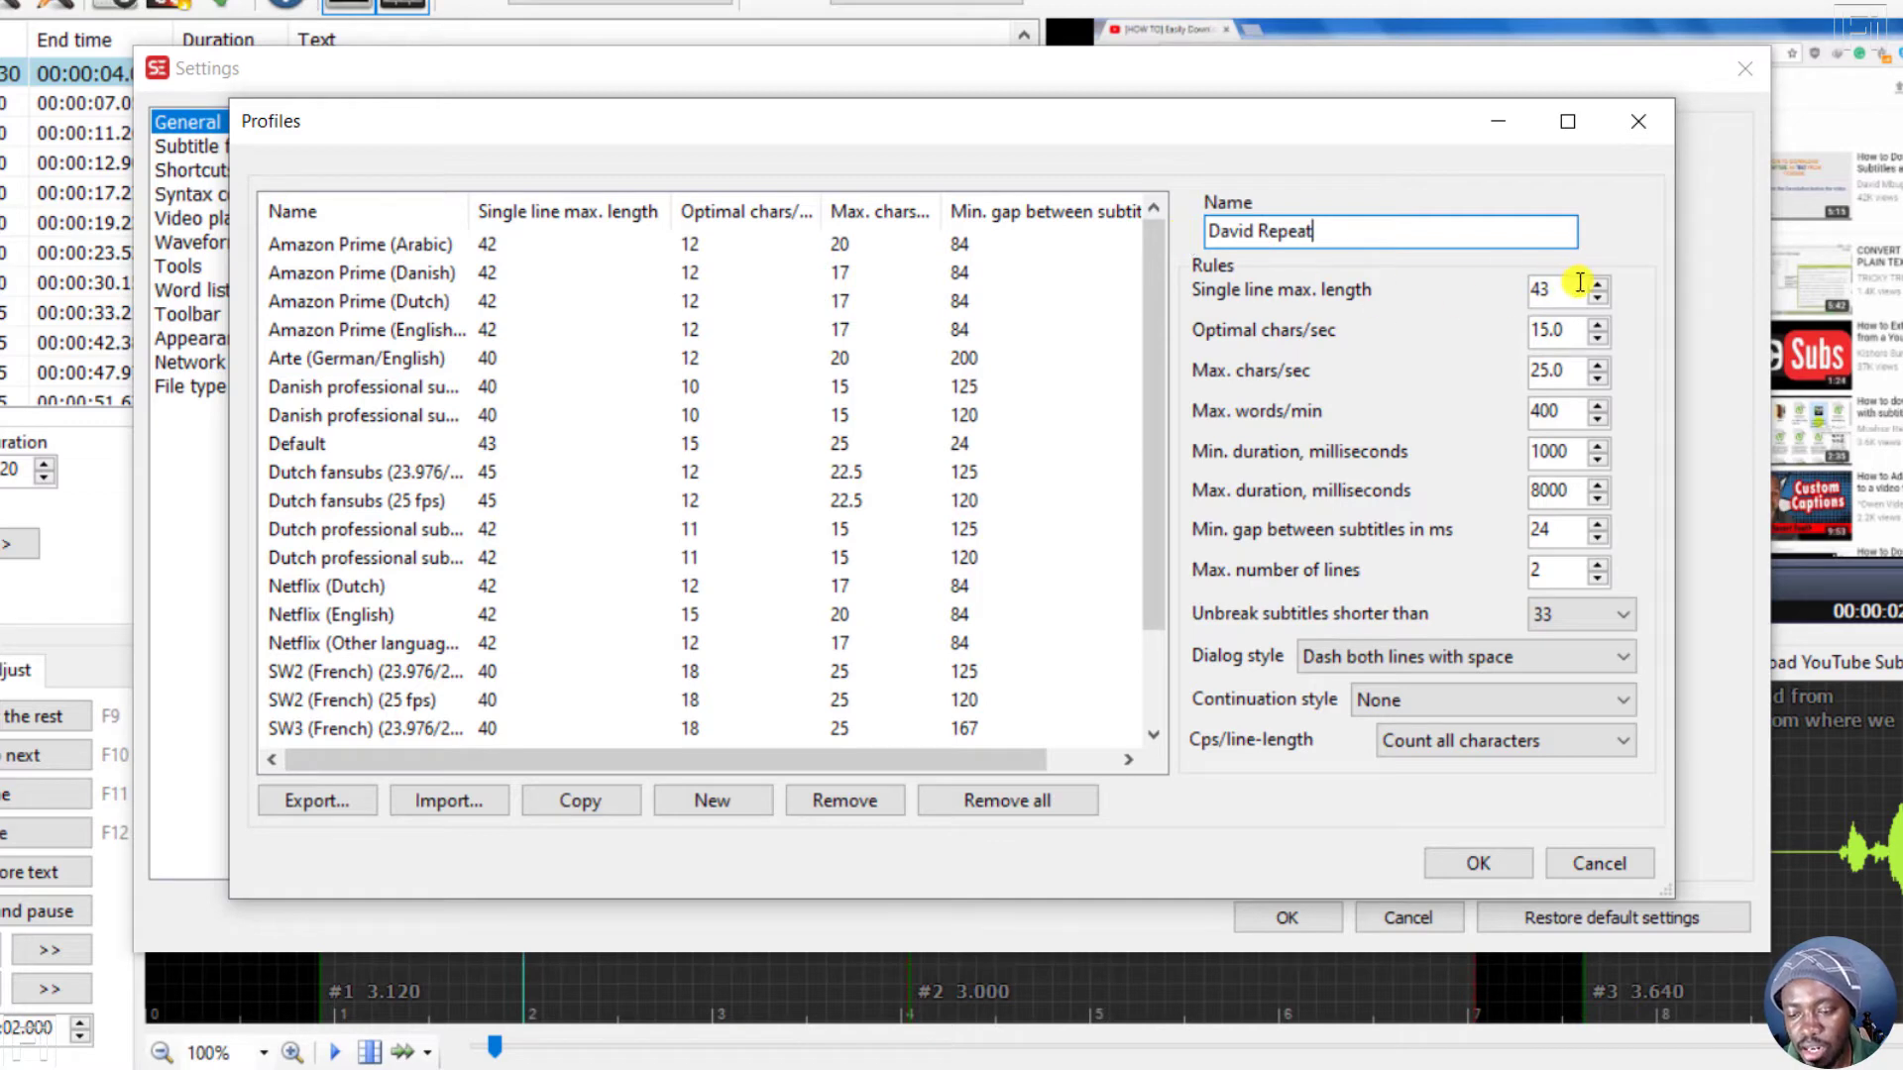
pyautogui.moveTo(1577, 289); pyautogui.dragTo(1519, 293)
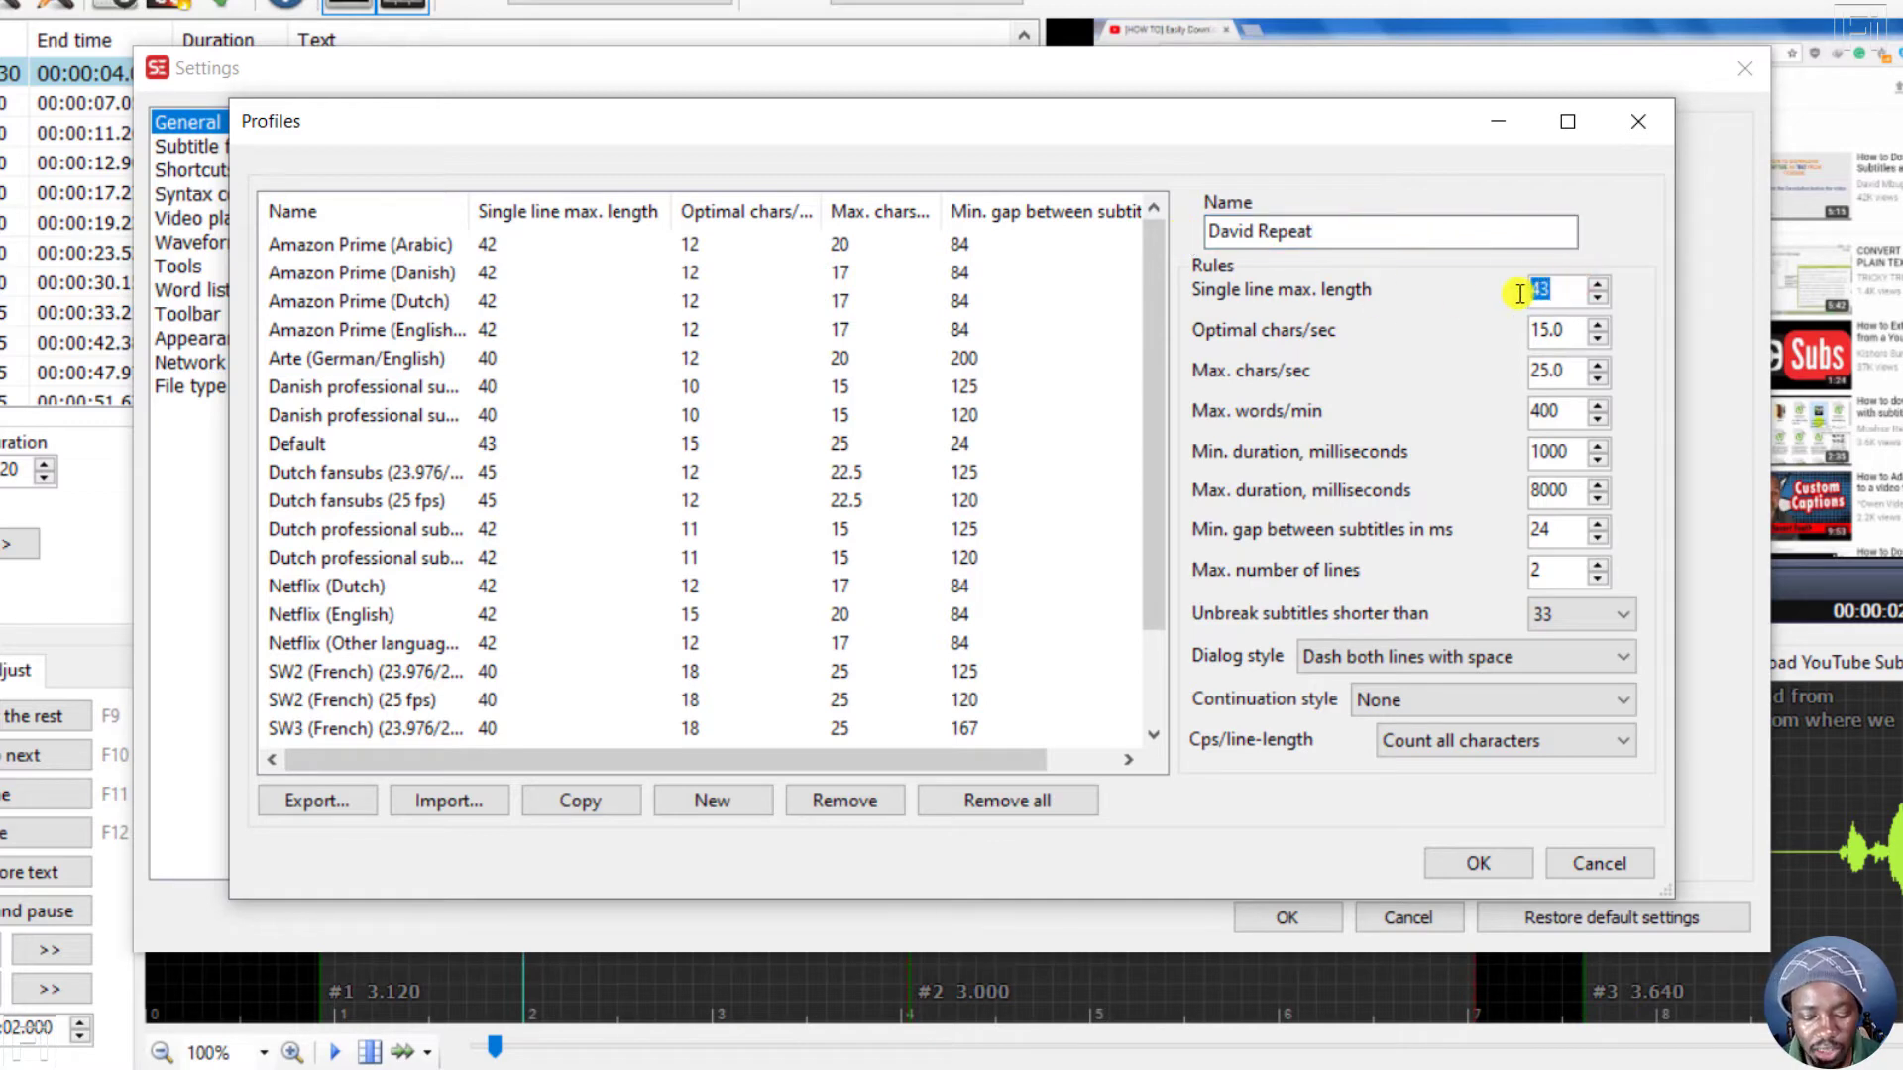
pyautogui.write('37')
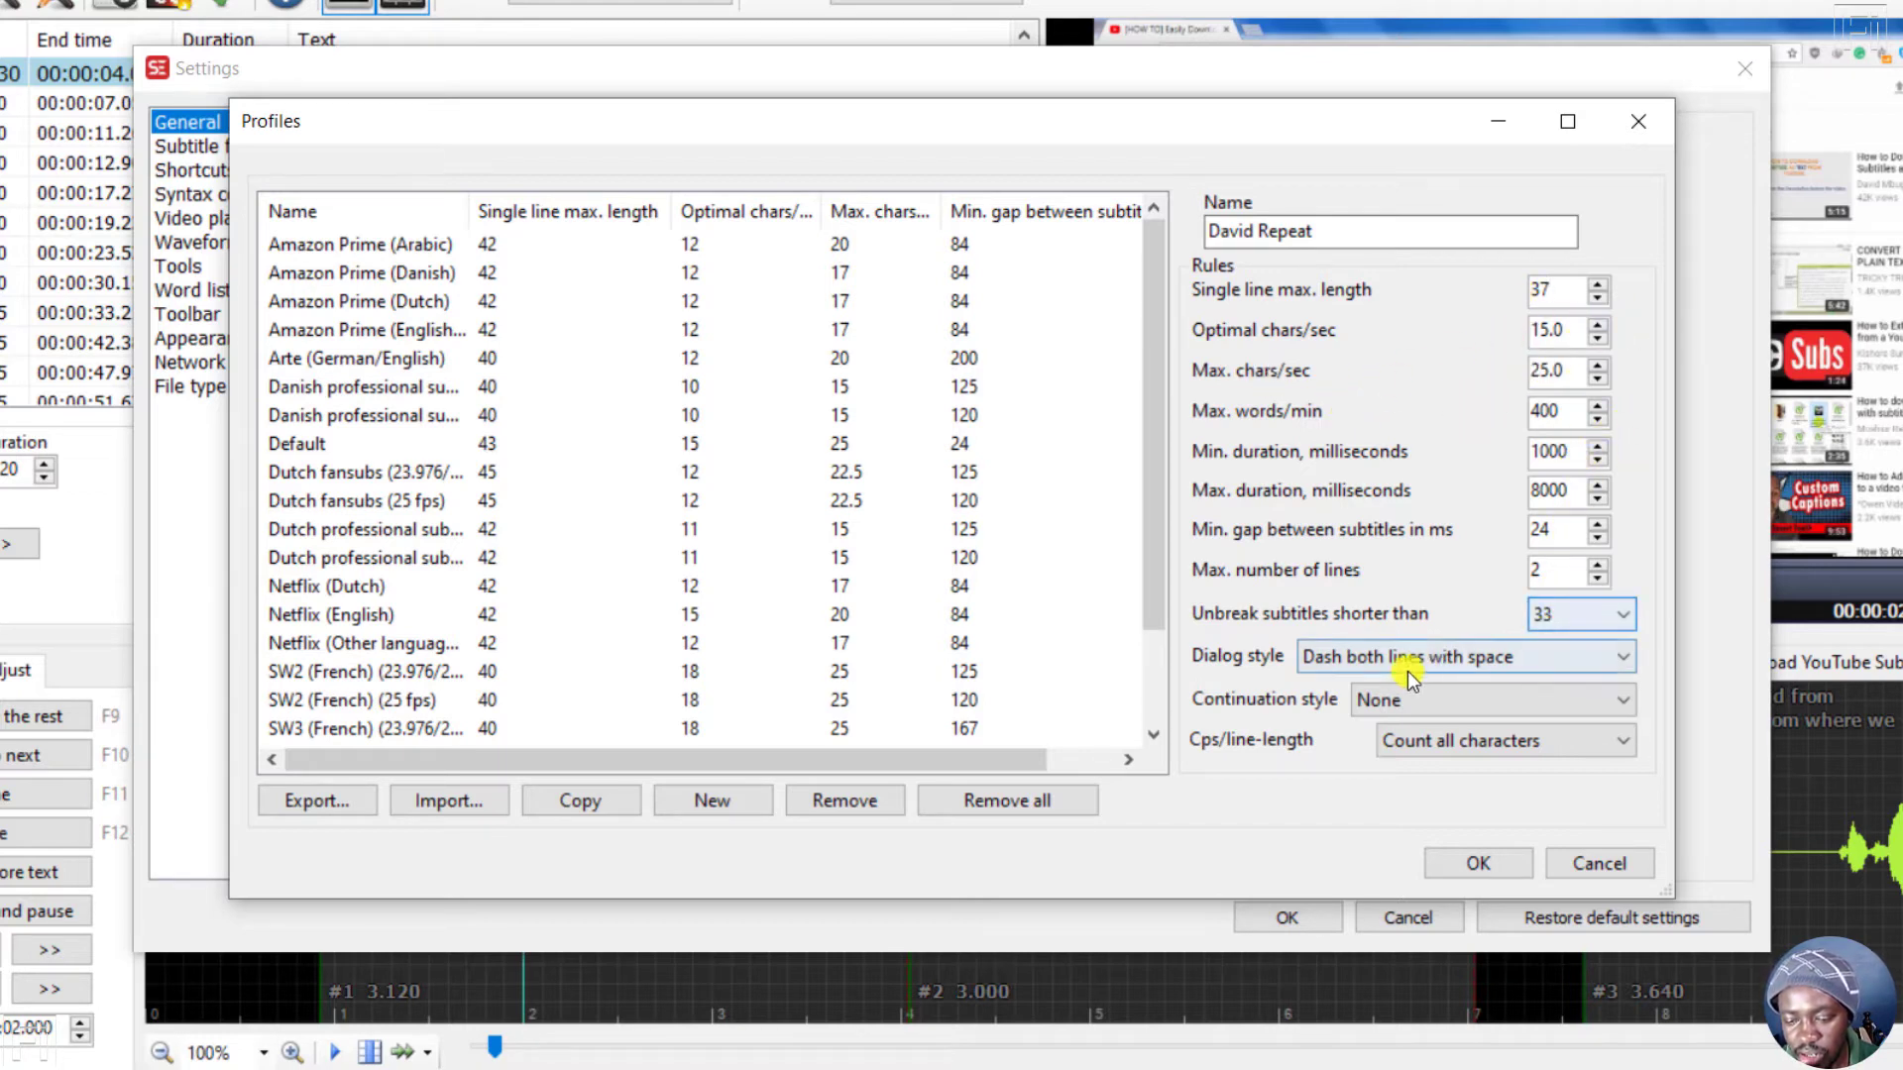
pyautogui.click(1474, 744)
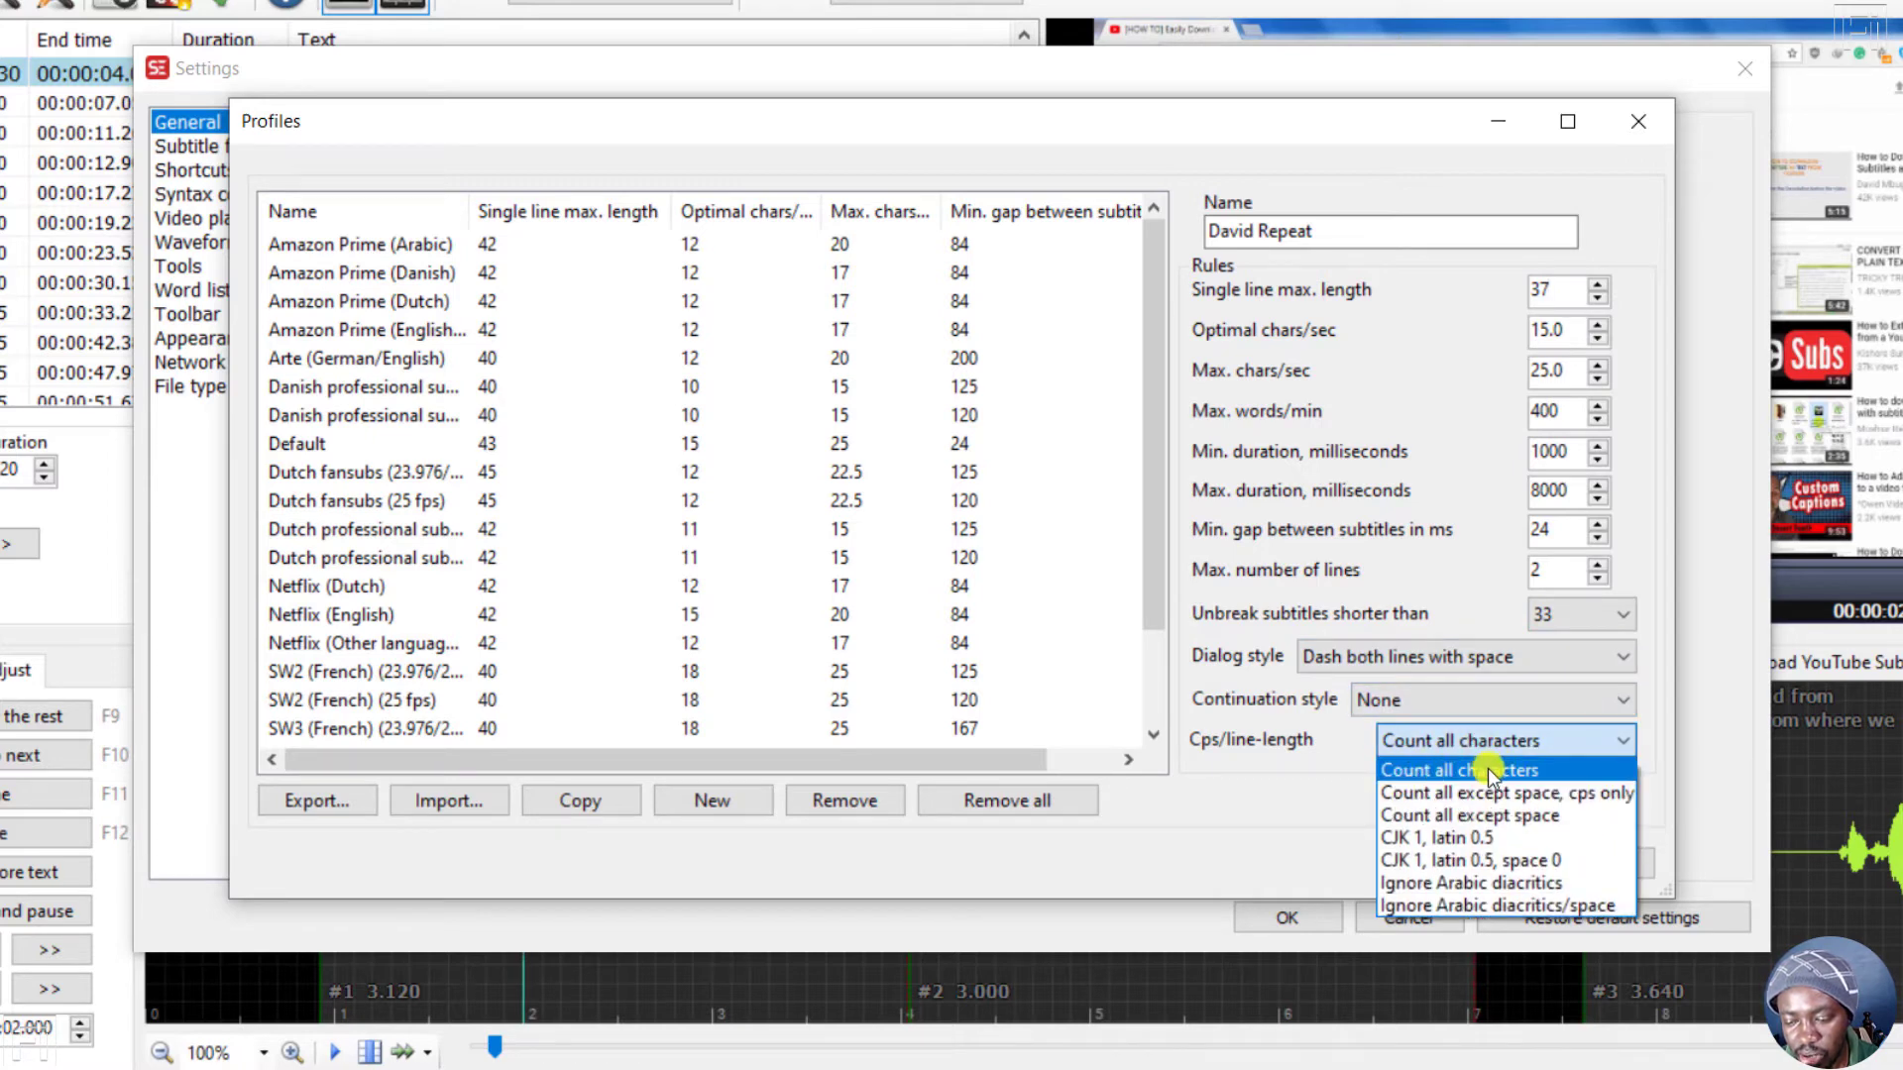
pyautogui.click(1488, 769)
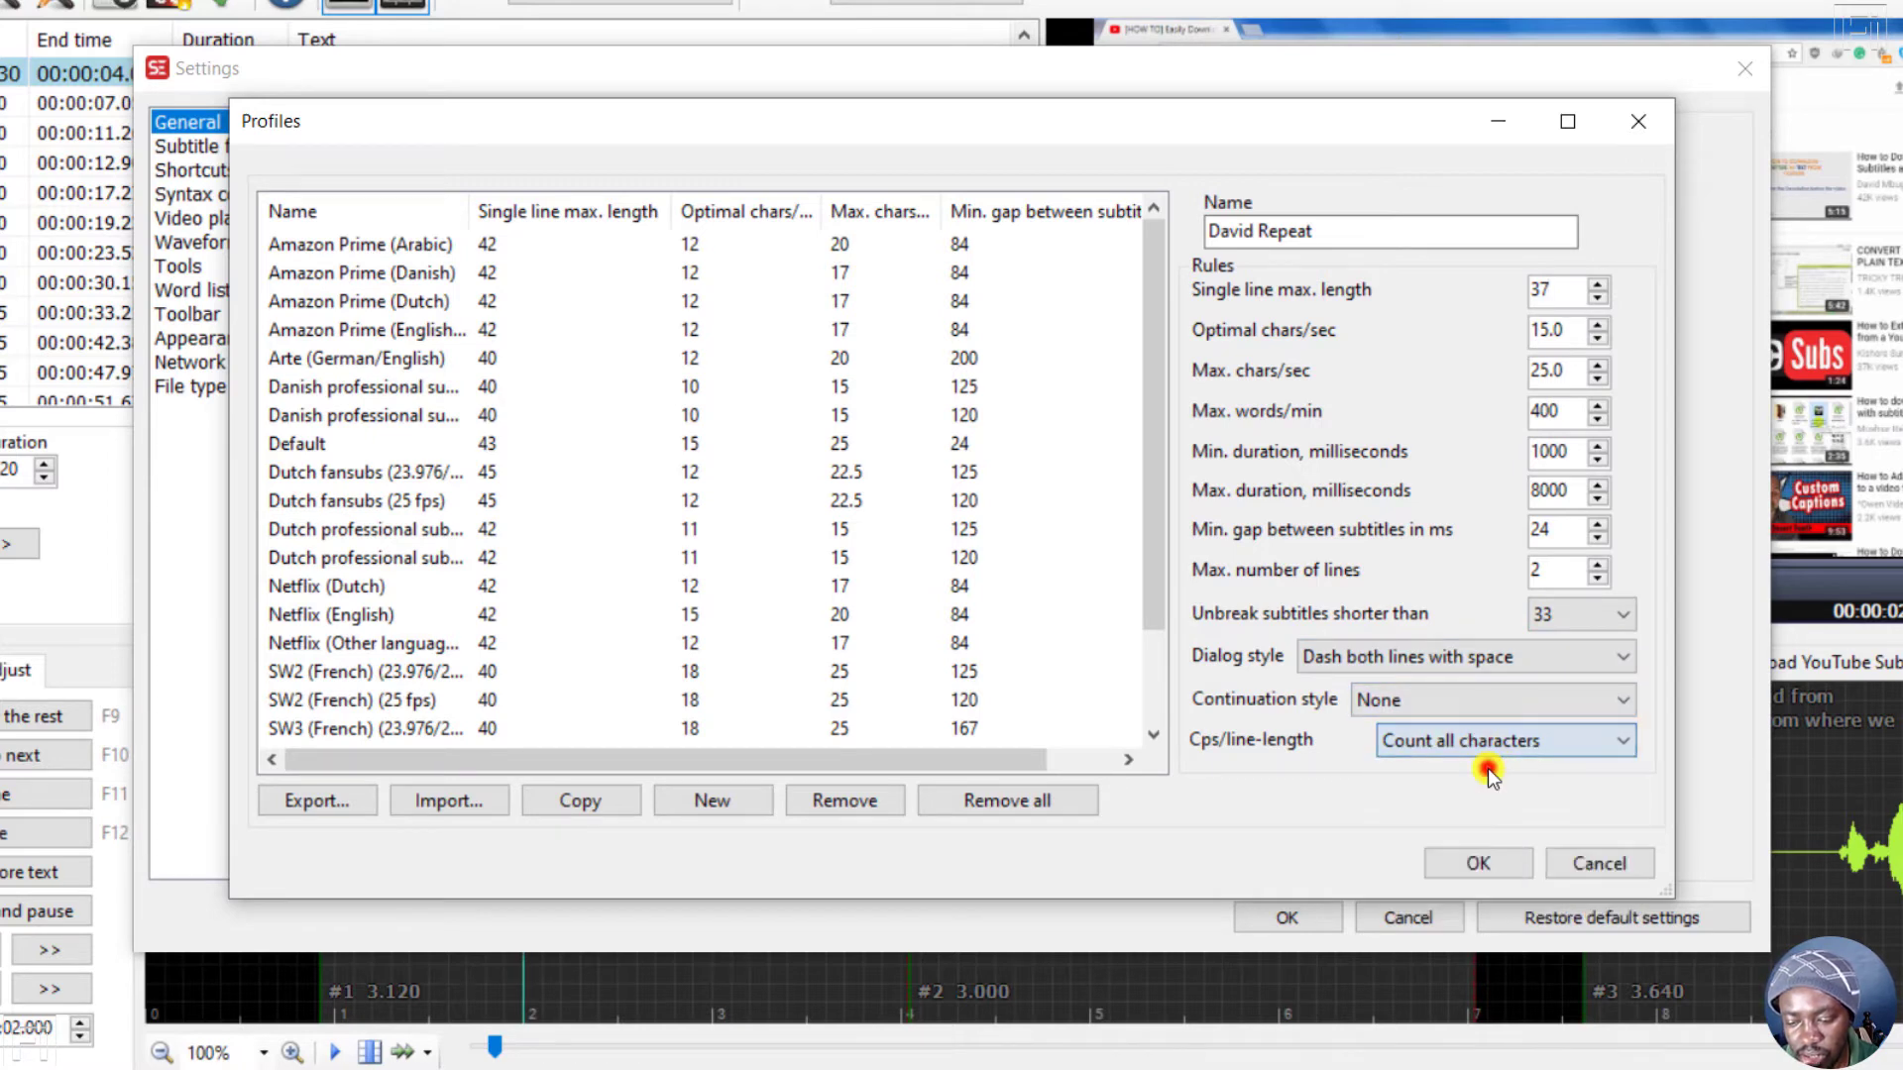
pyautogui.click(1470, 865)
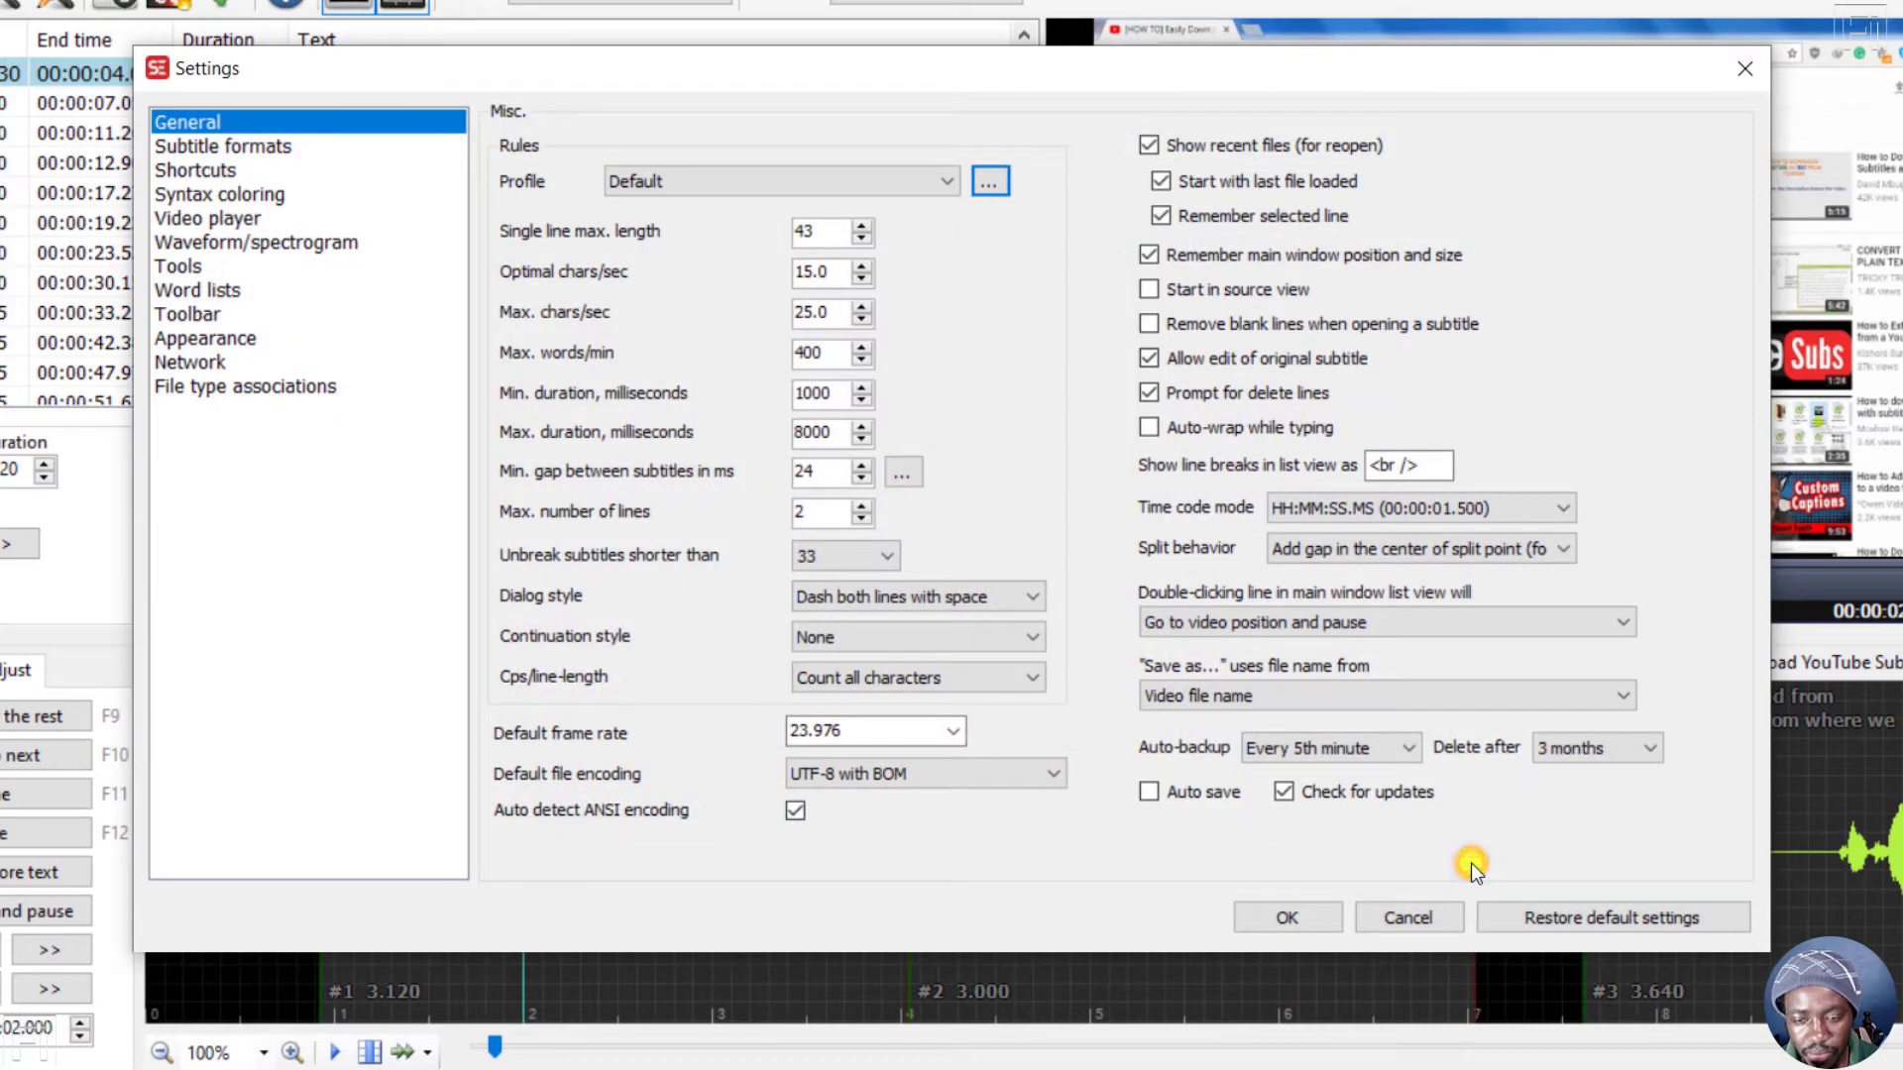
# Select David Repeat as the rules profile and confirm the settings
pyautogui.click(947, 183)
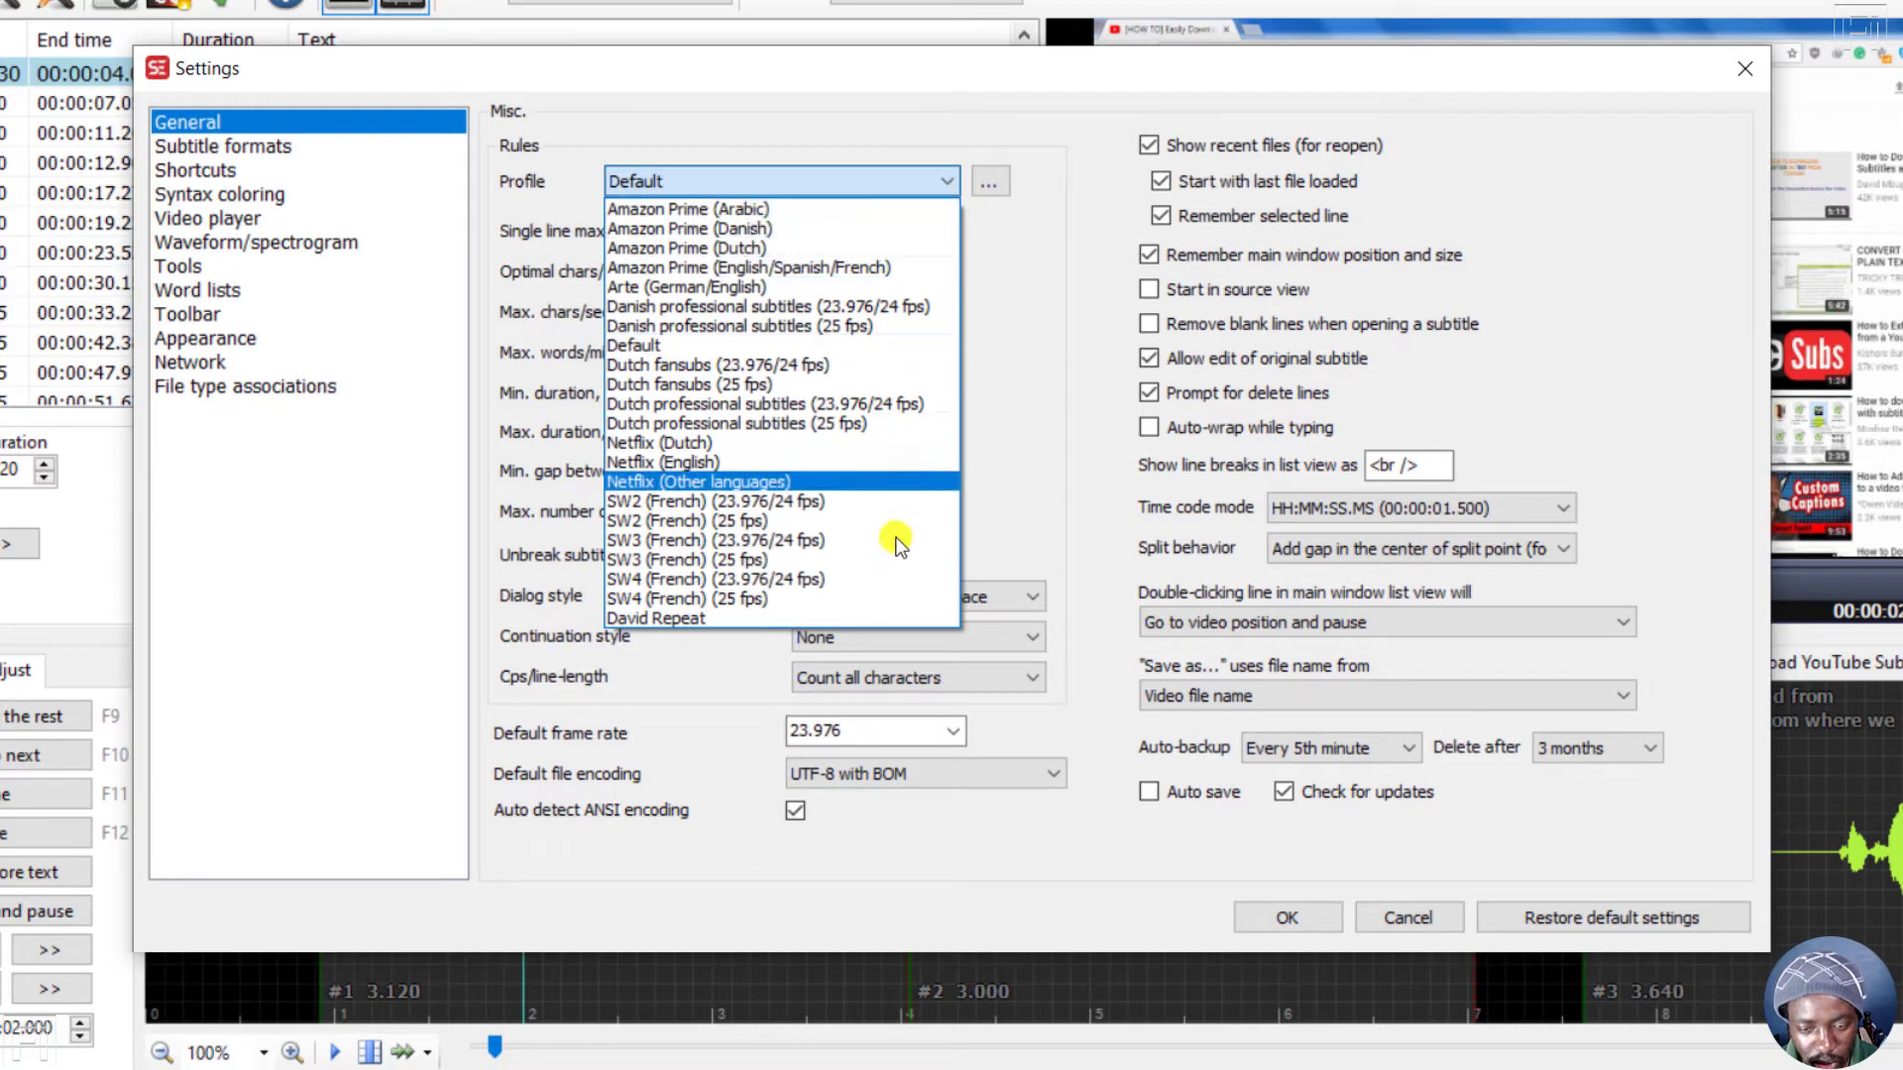
pyautogui.click(671, 618)
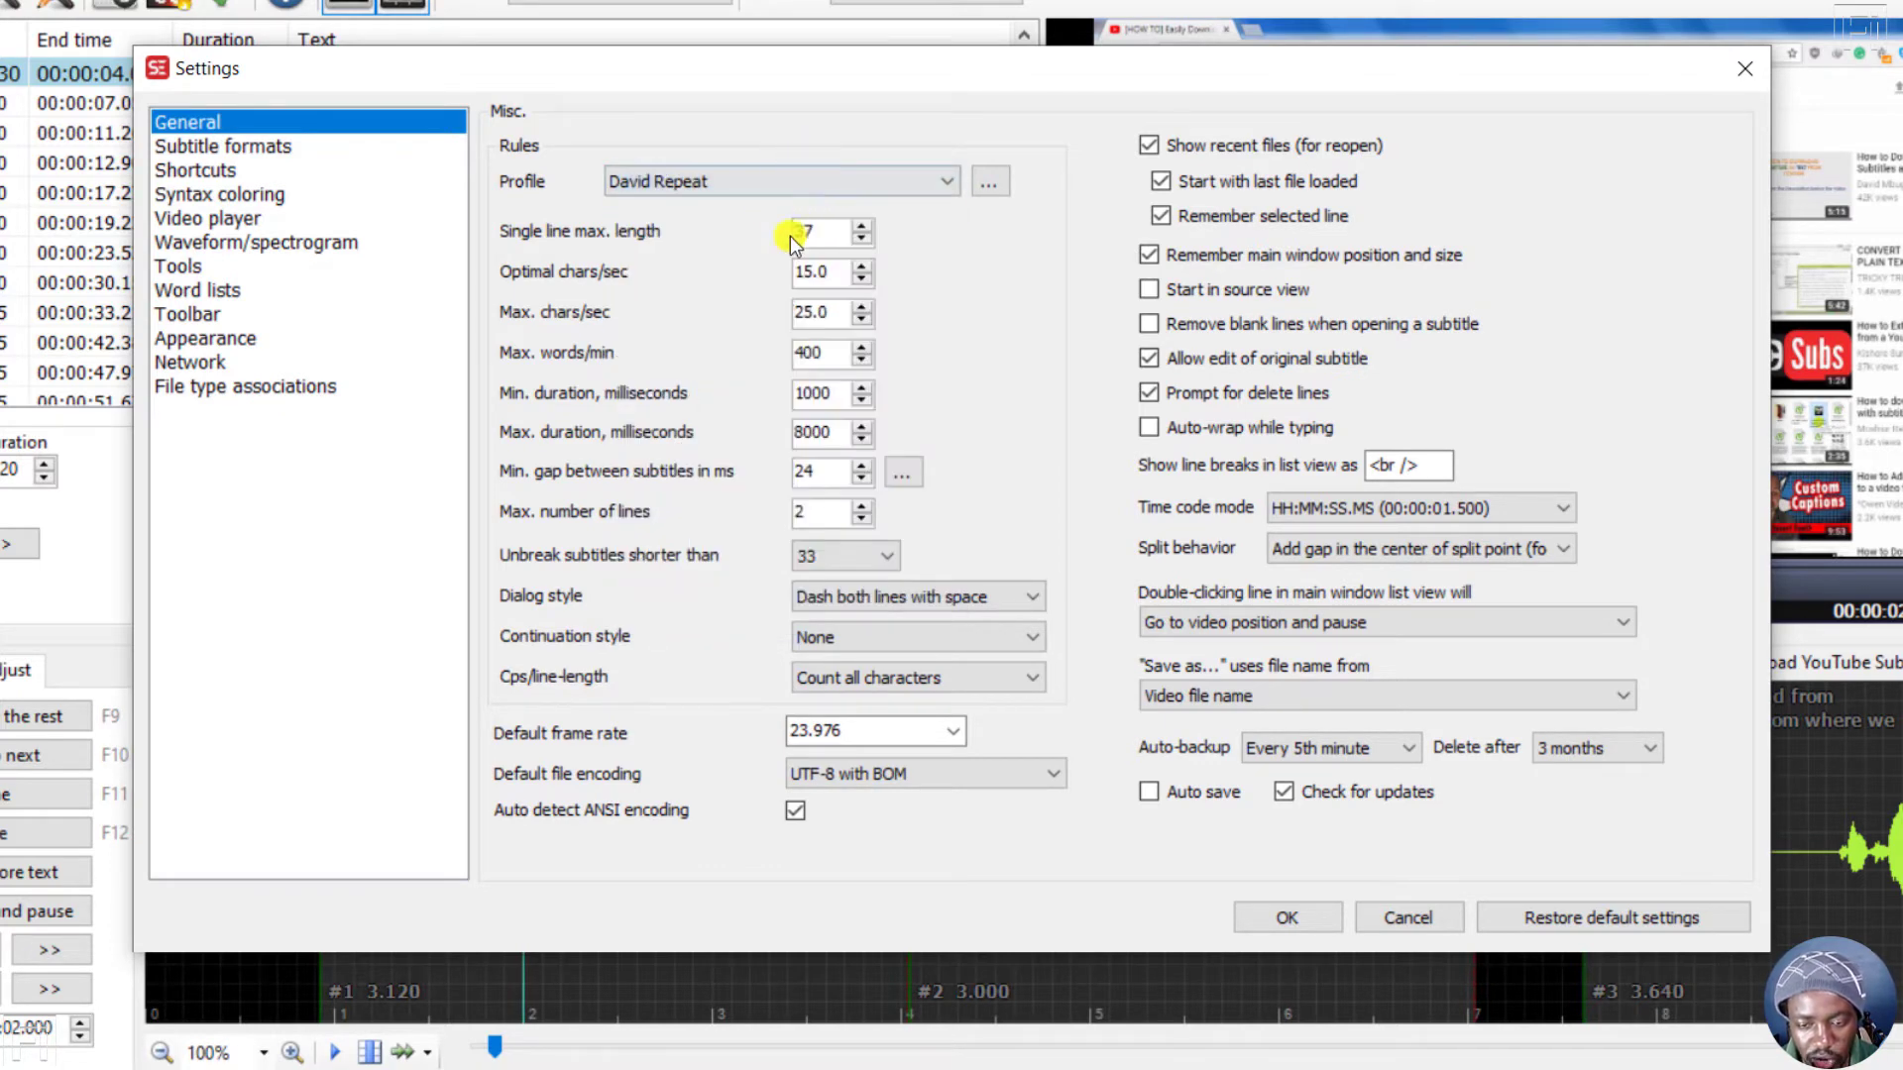
pyautogui.click(1281, 923)
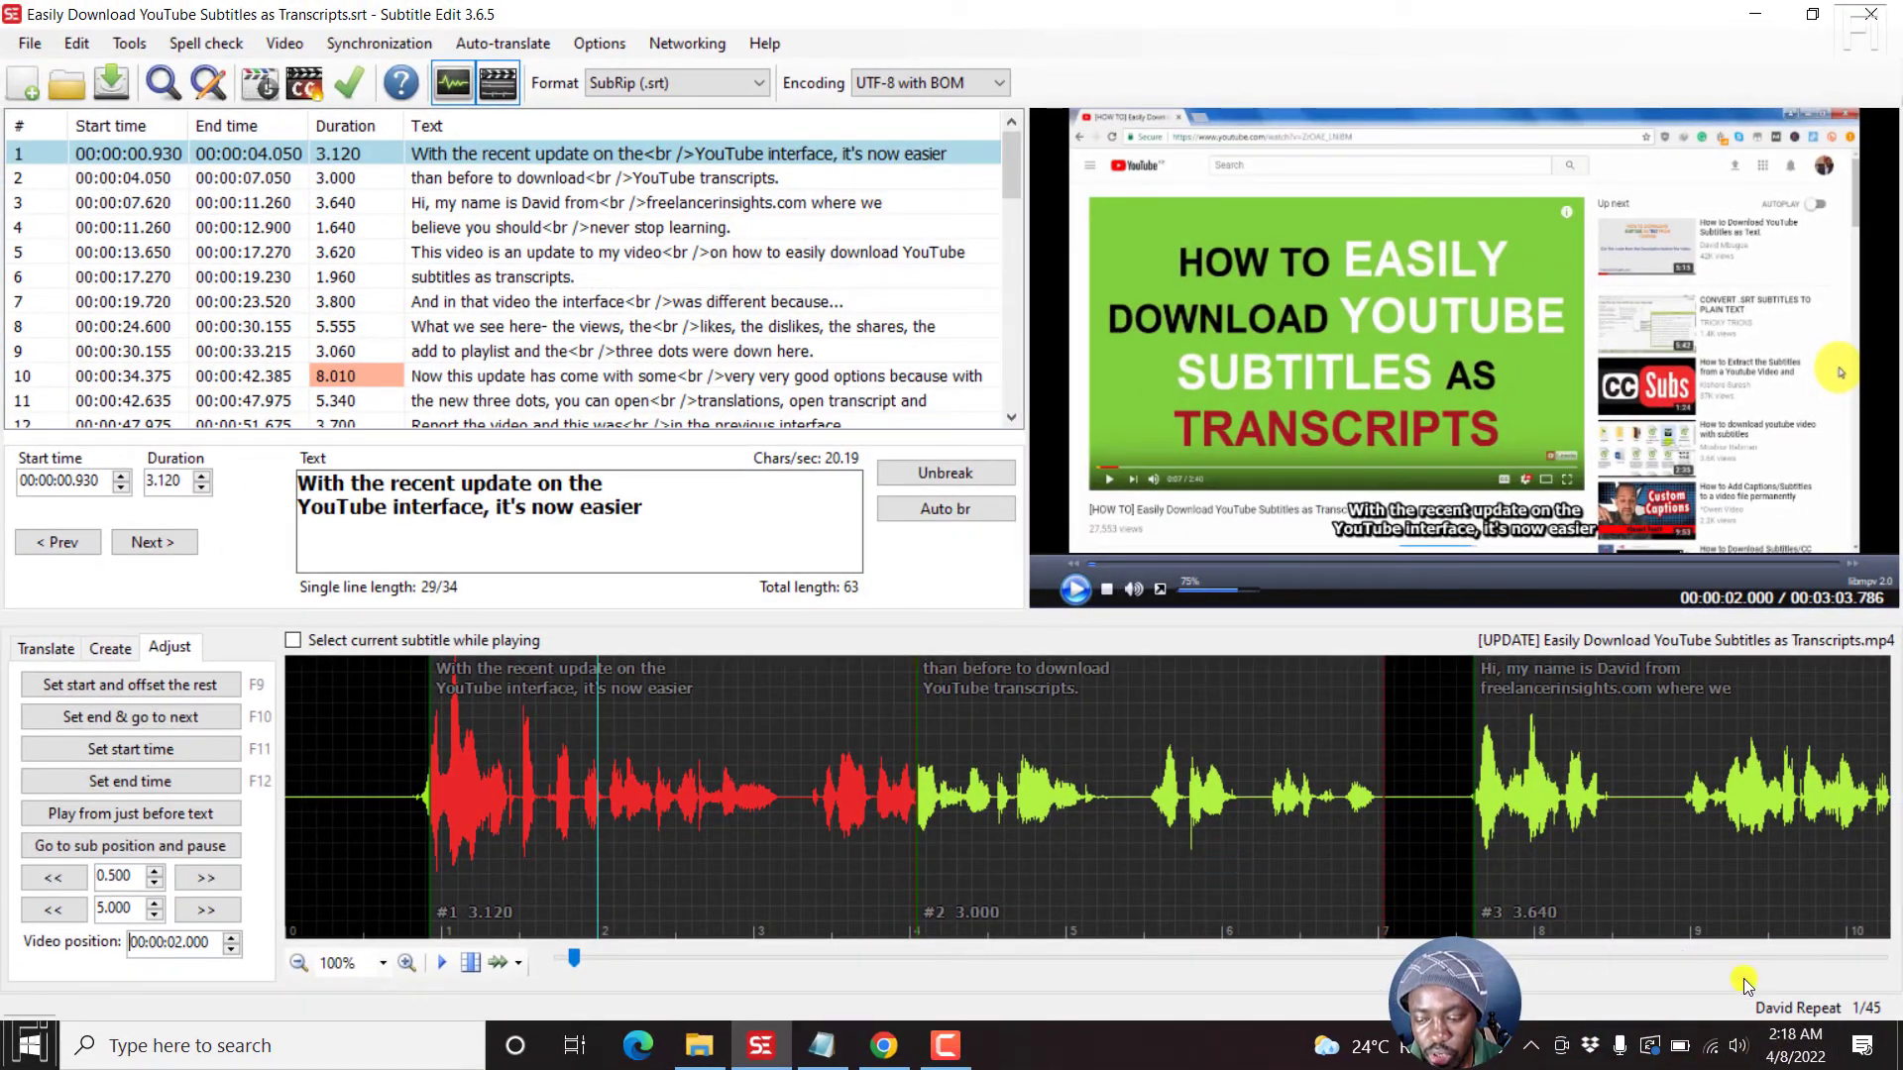
pyautogui.click(1797, 1010)
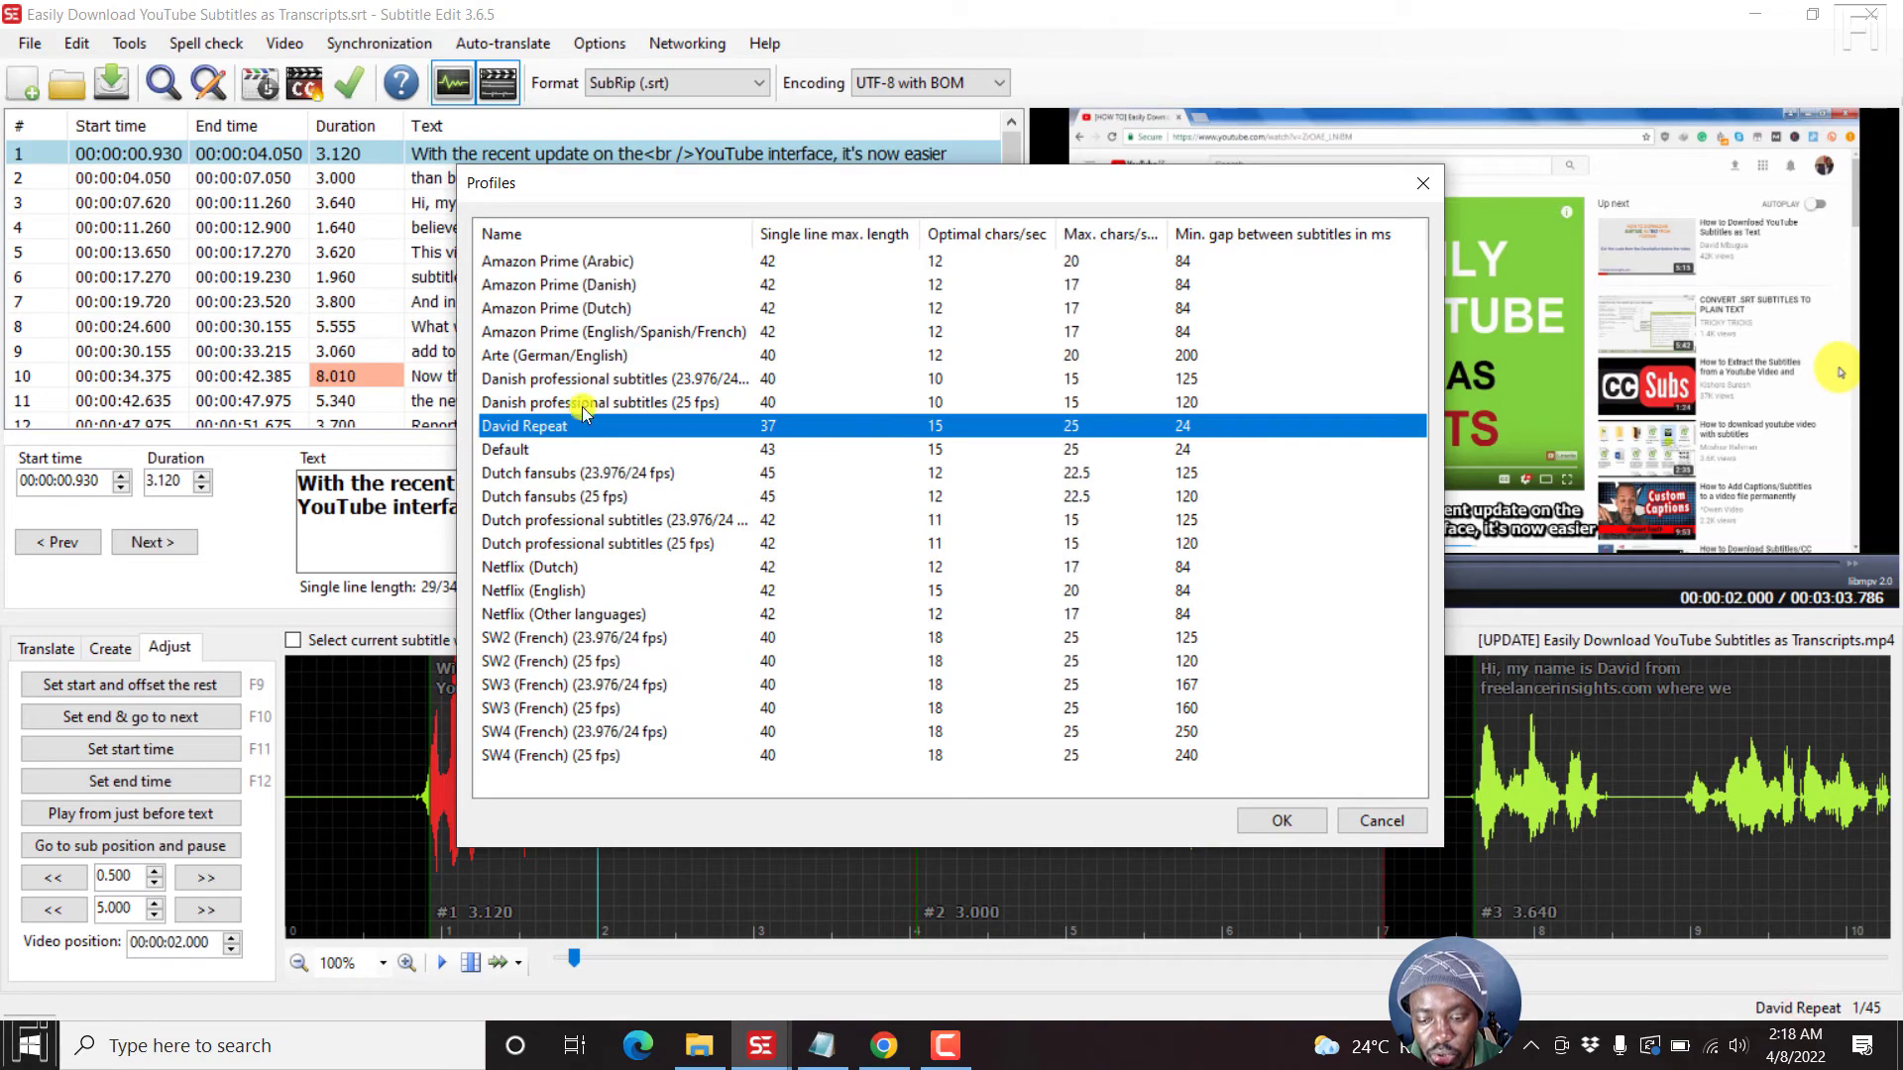
pyautogui.click(568, 451)
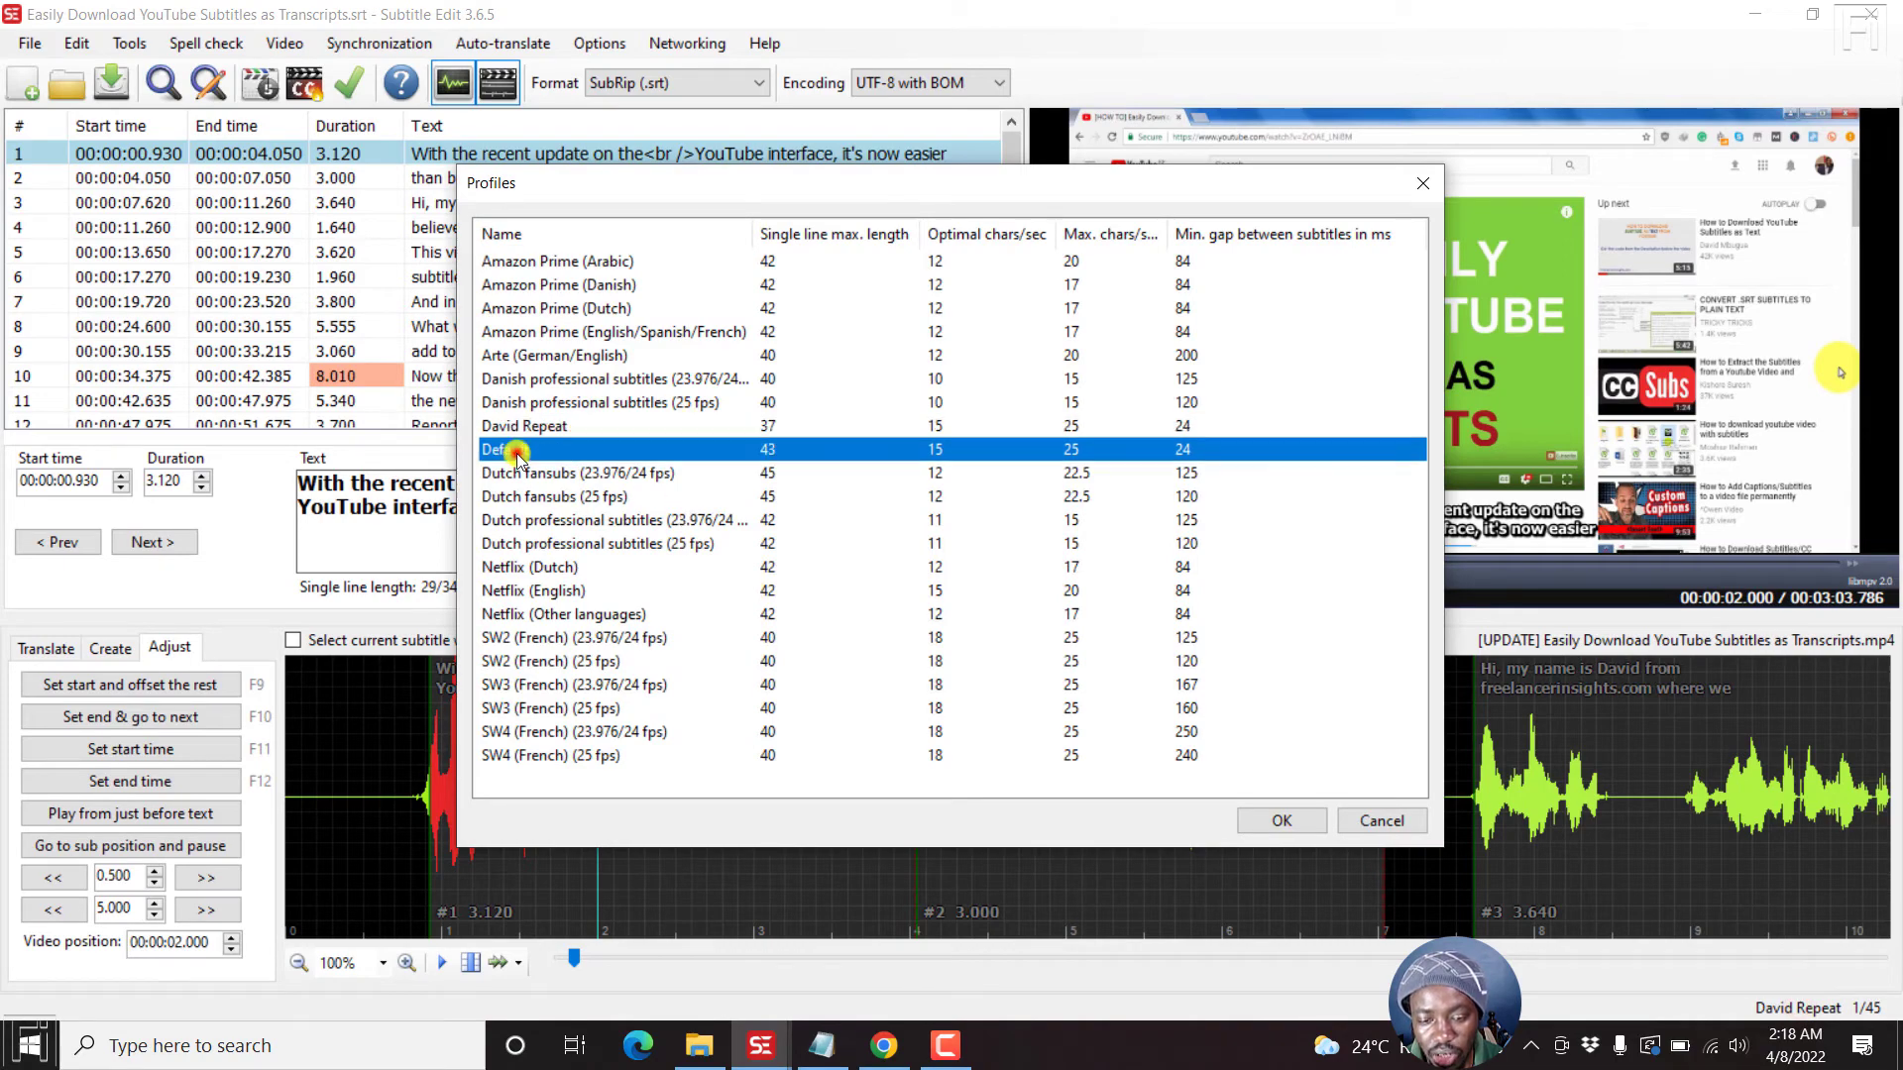
pyautogui.click(1286, 821)
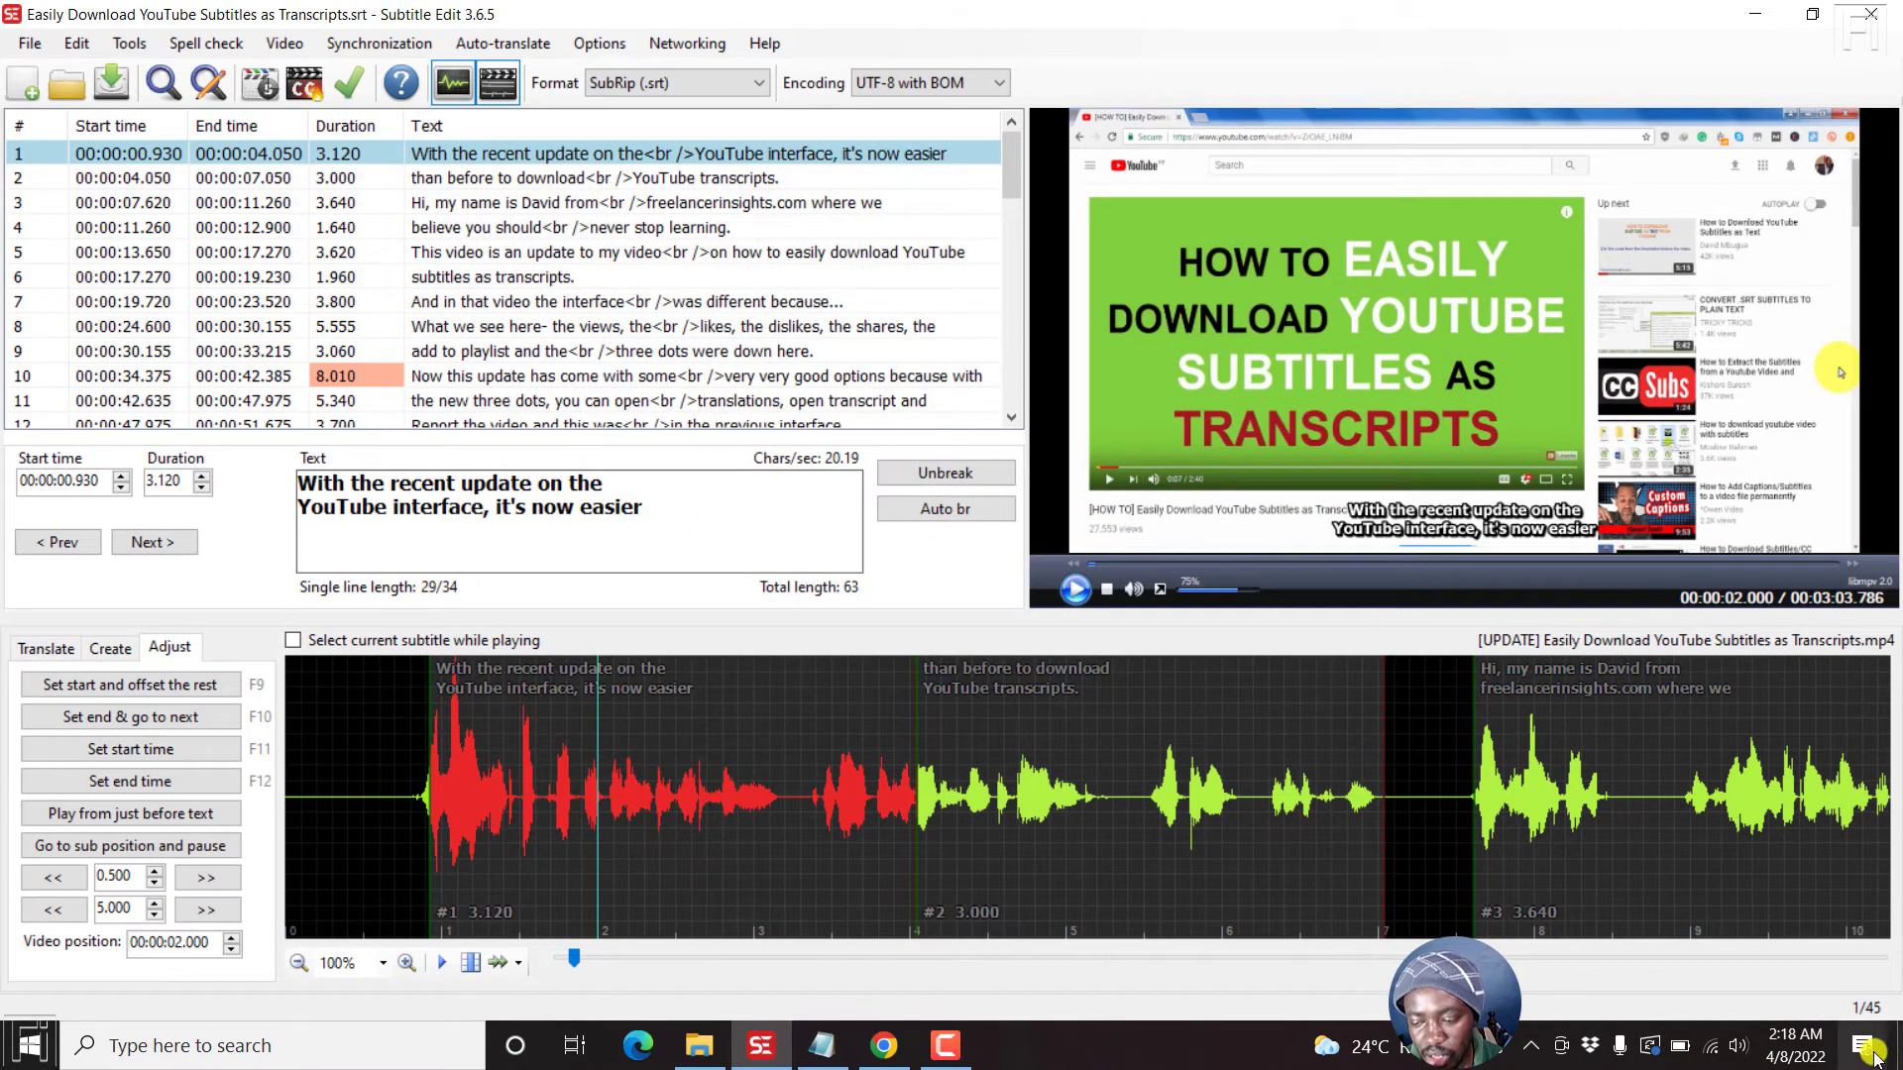
pyautogui.click(1801, 1008)
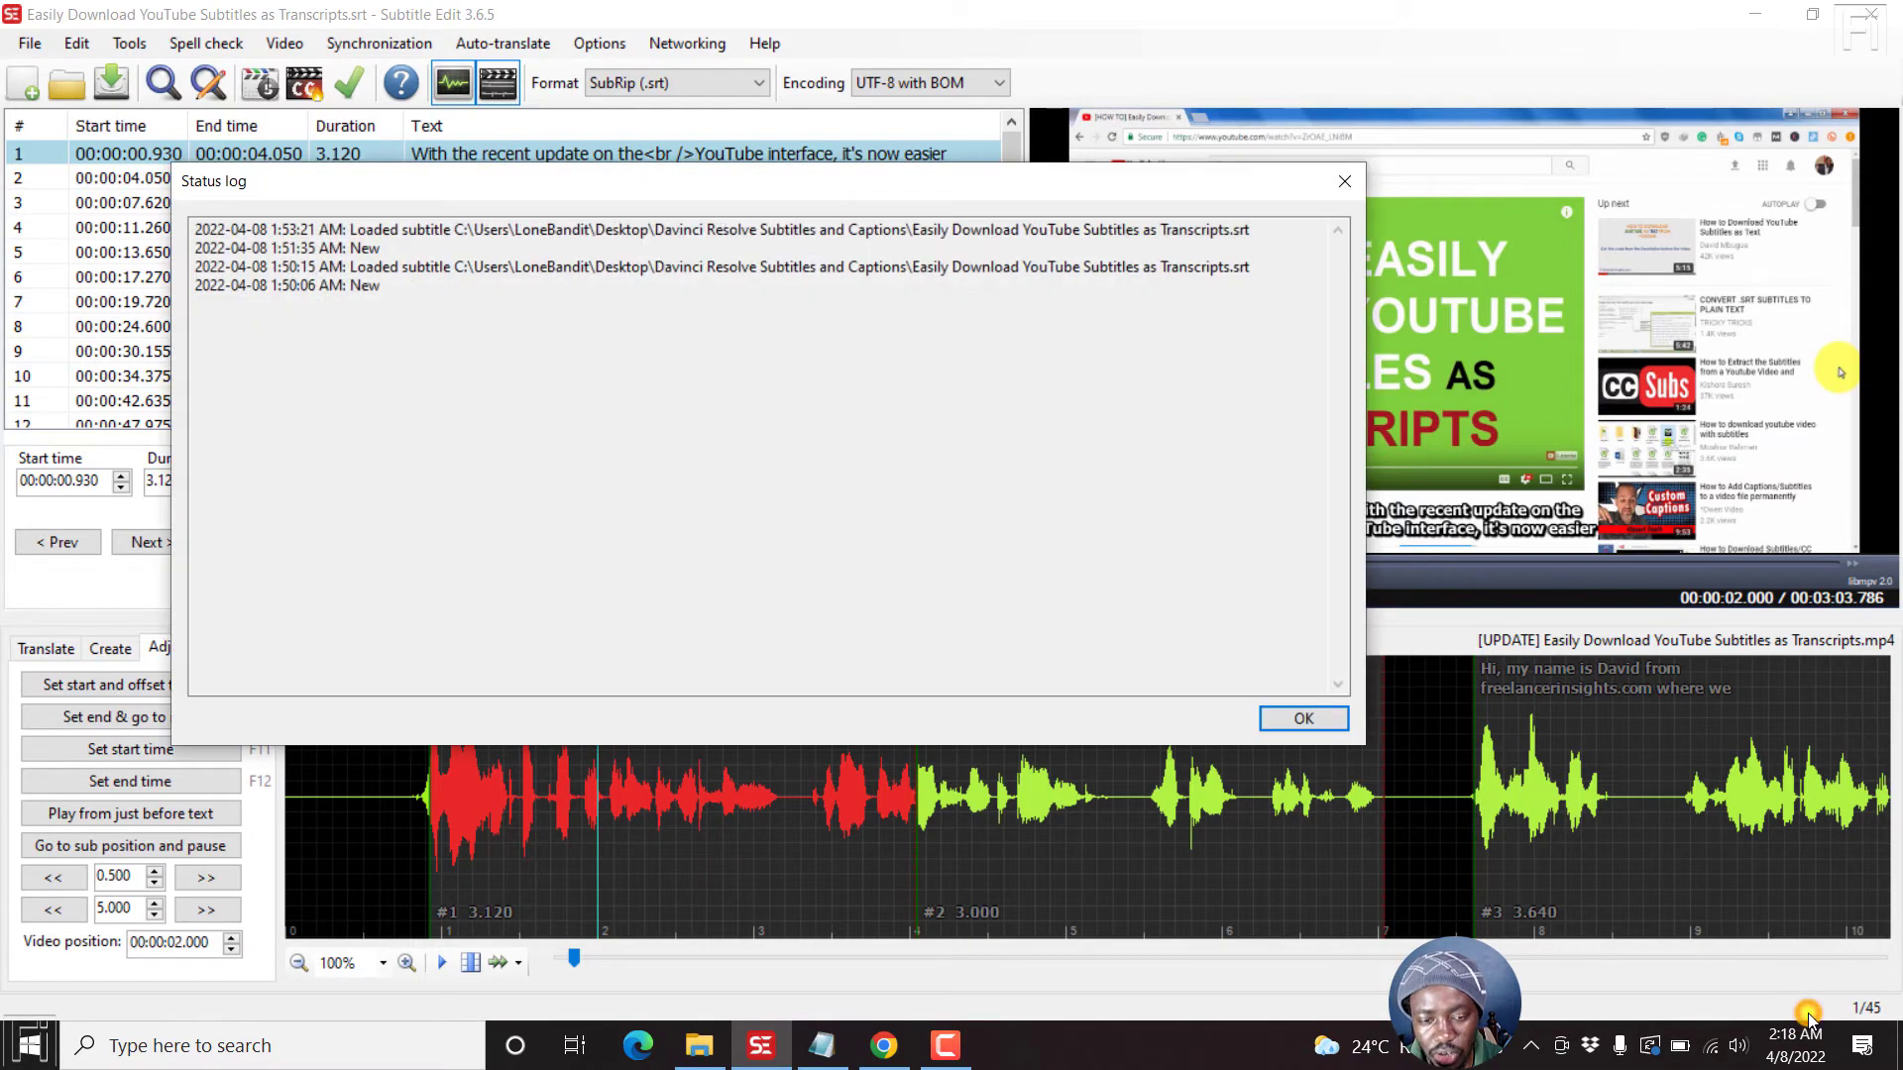
pyautogui.click(1341, 192)
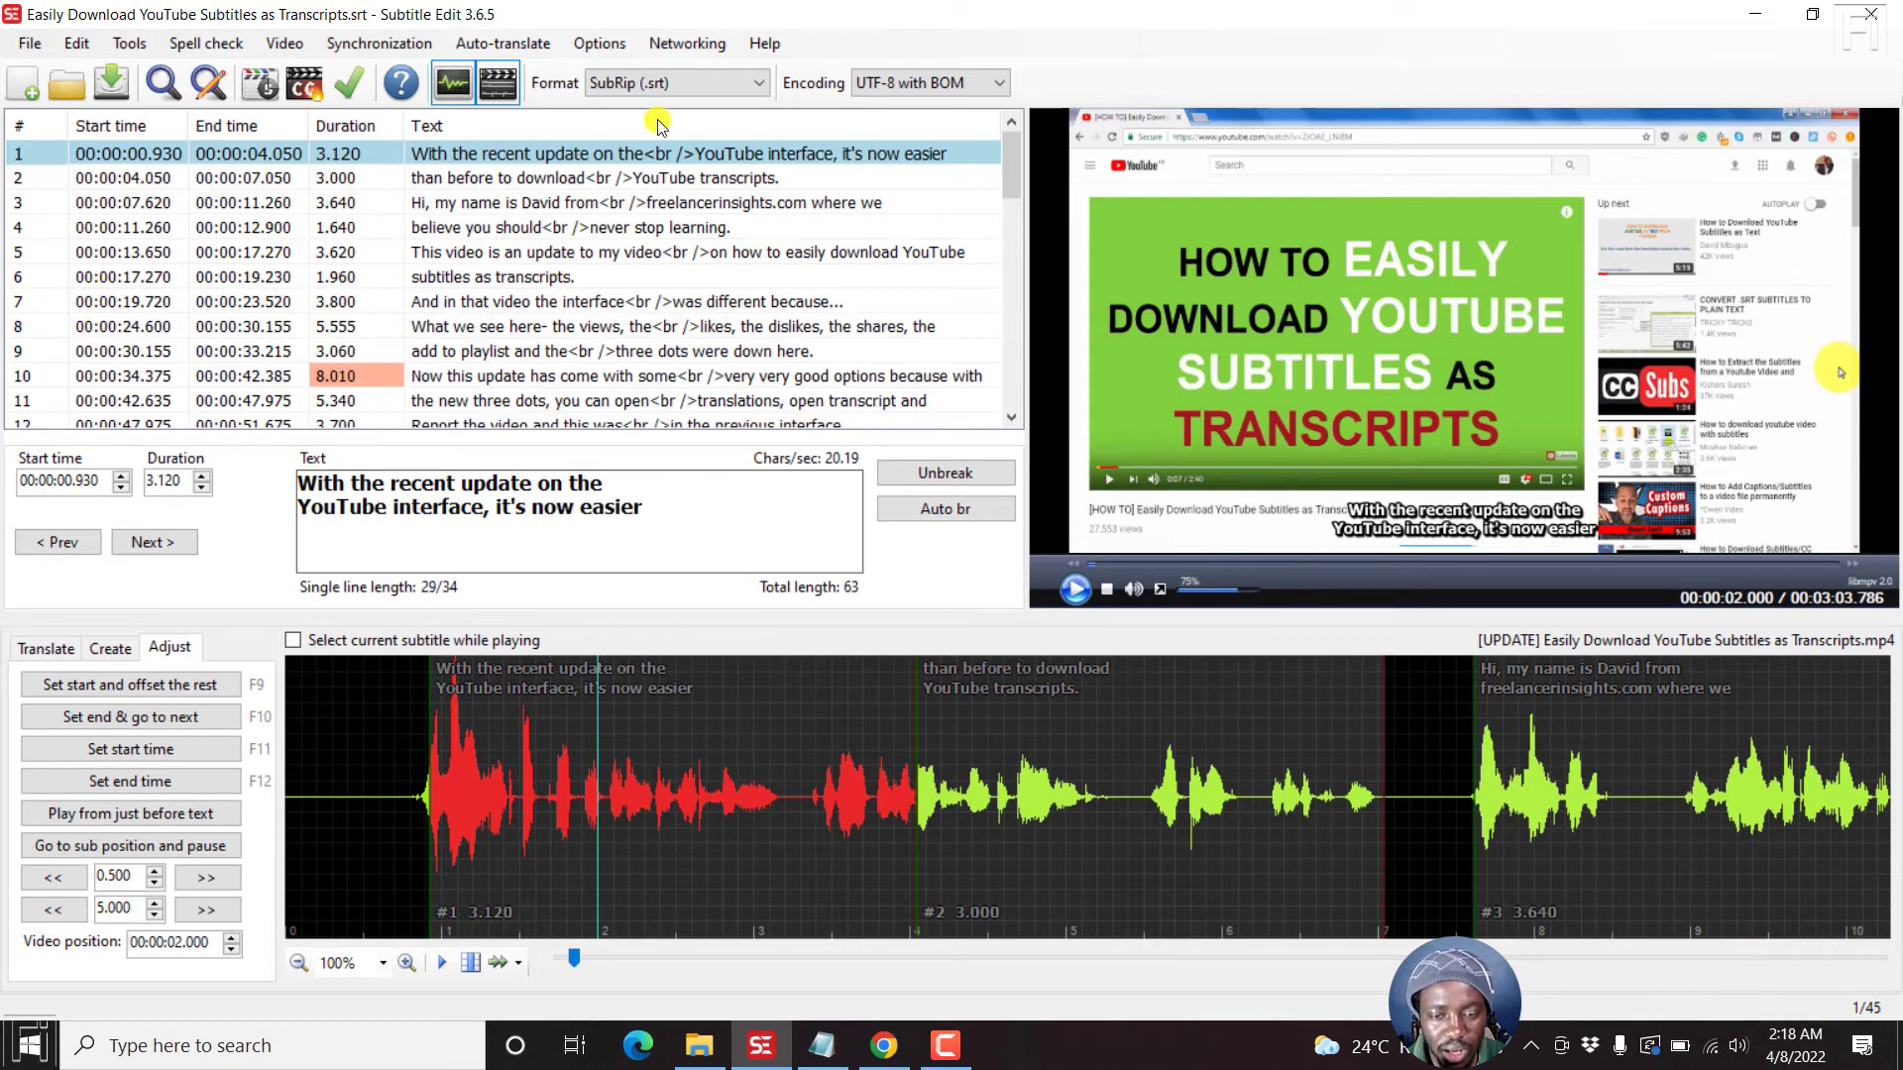
# Switch the General settings profile from Default to David Repeat and apply
pyautogui.click(614, 46)
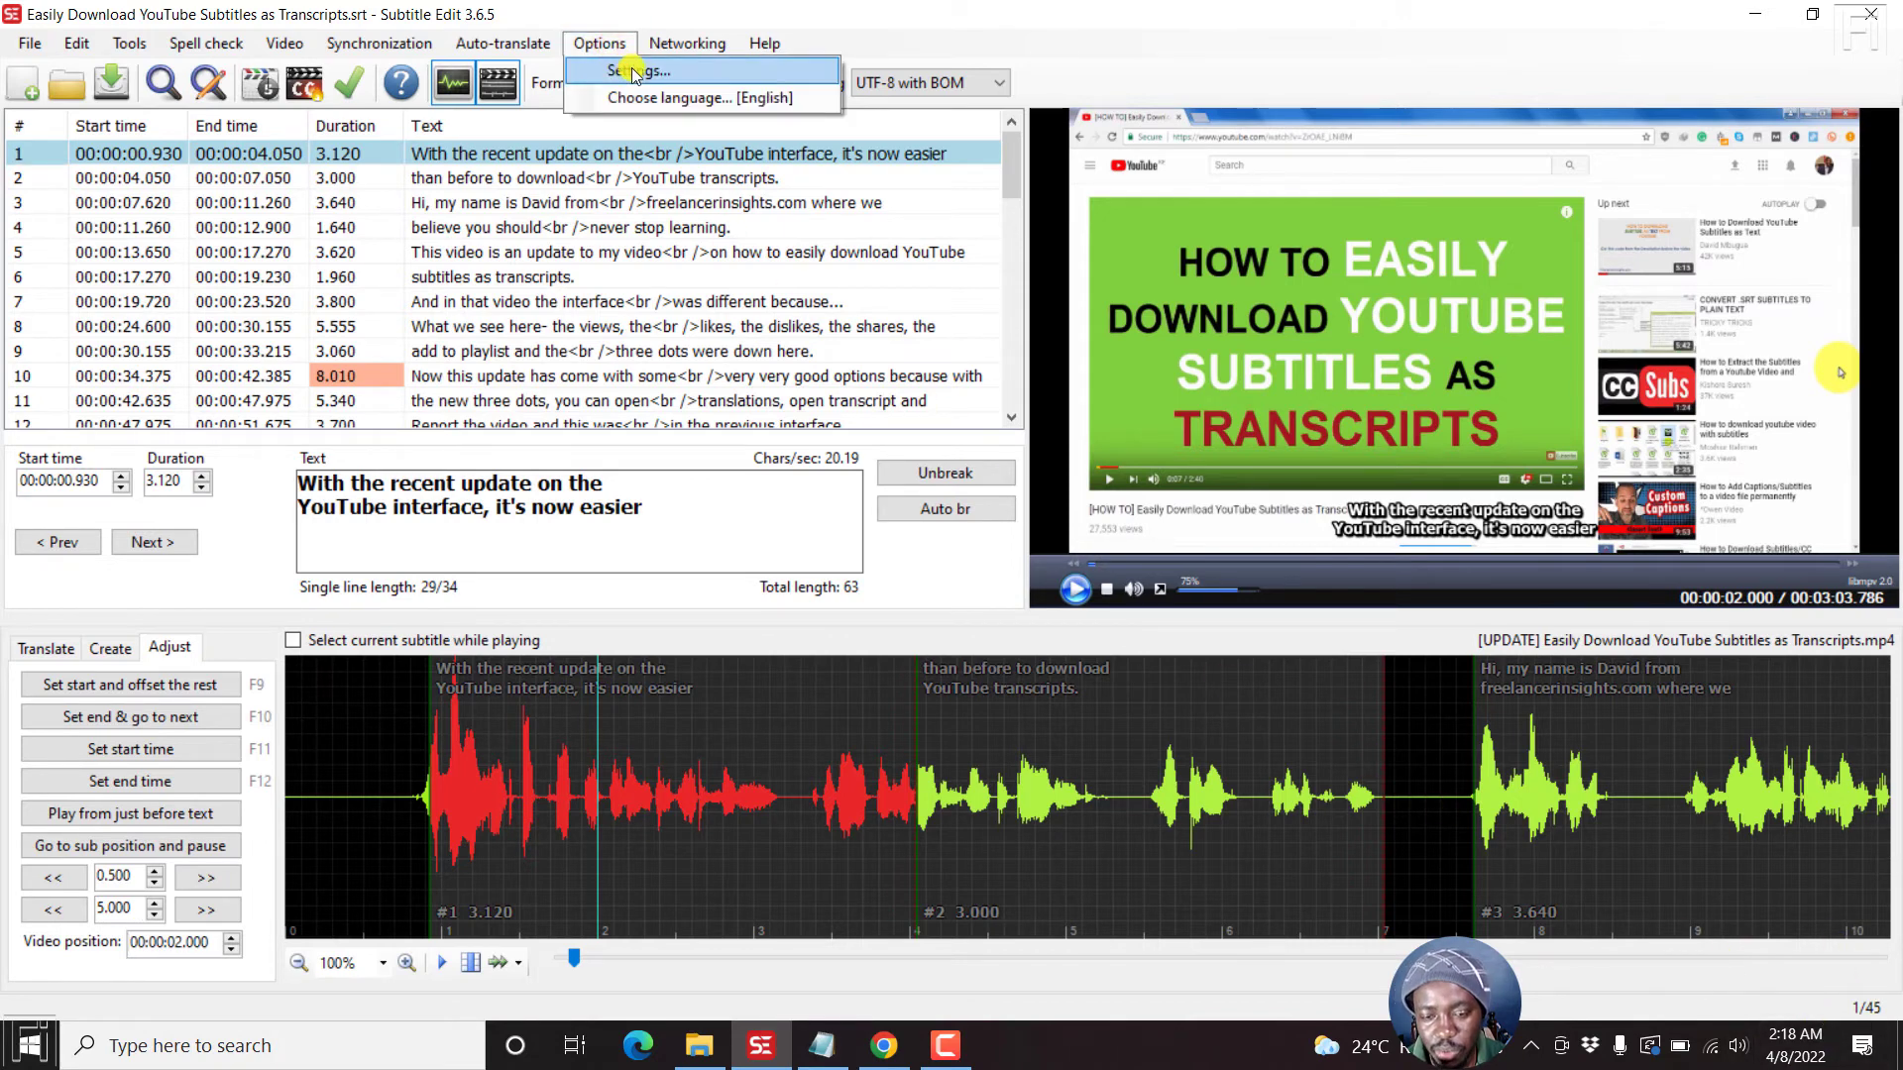
pyautogui.click(628, 68)
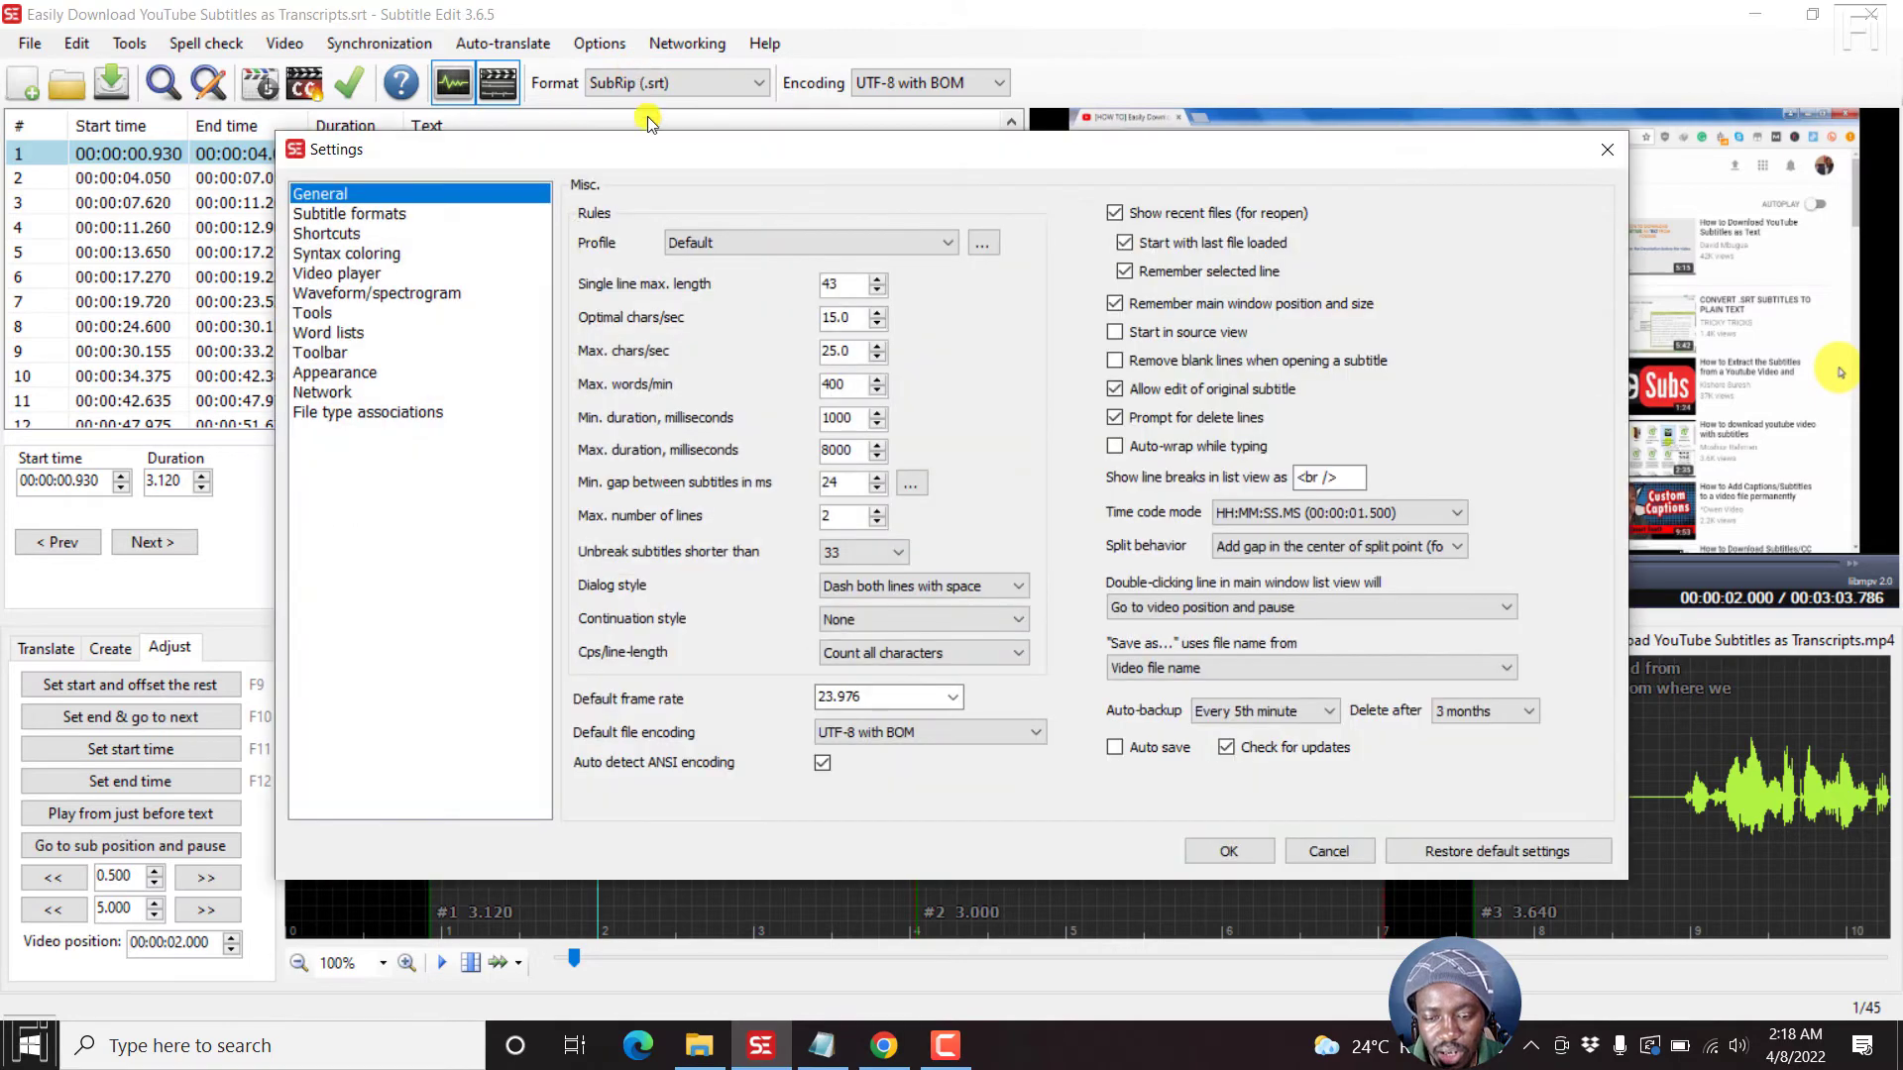
pyautogui.click(856, 245)
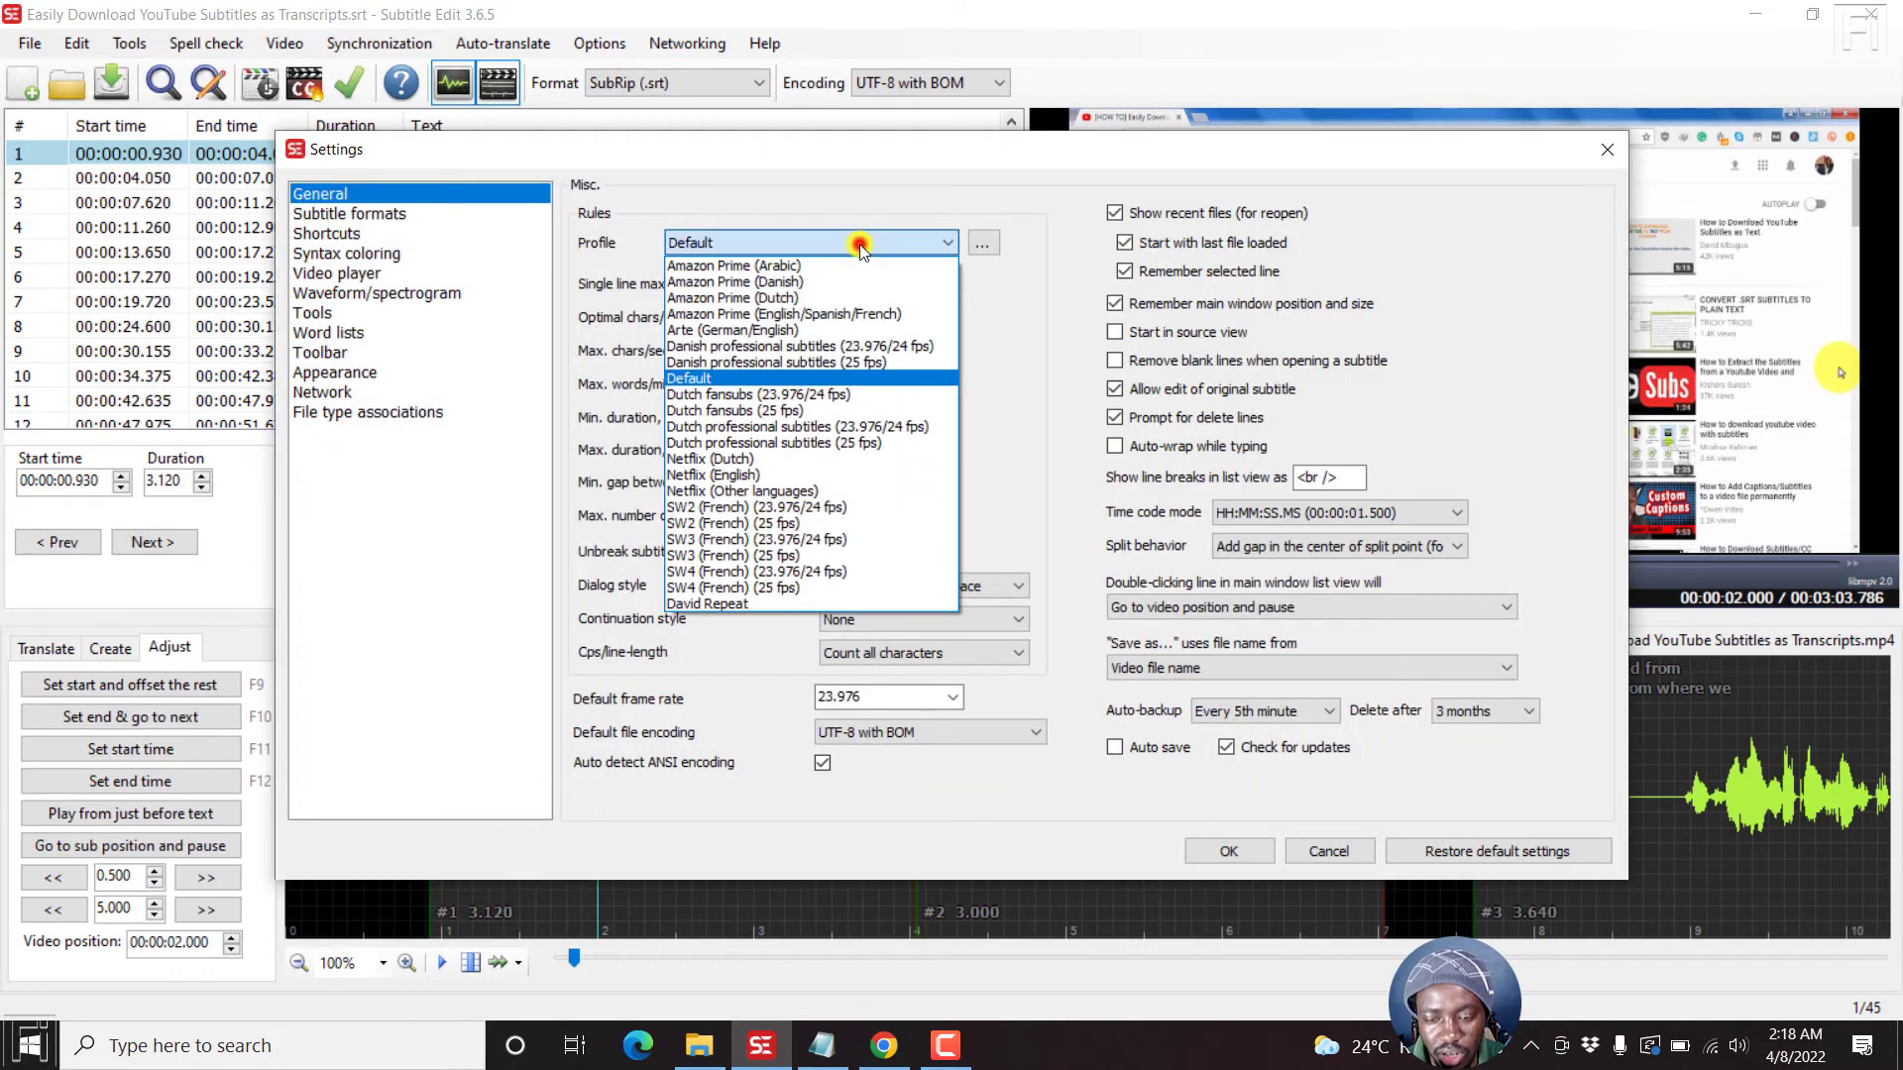
pyautogui.click(723, 602)
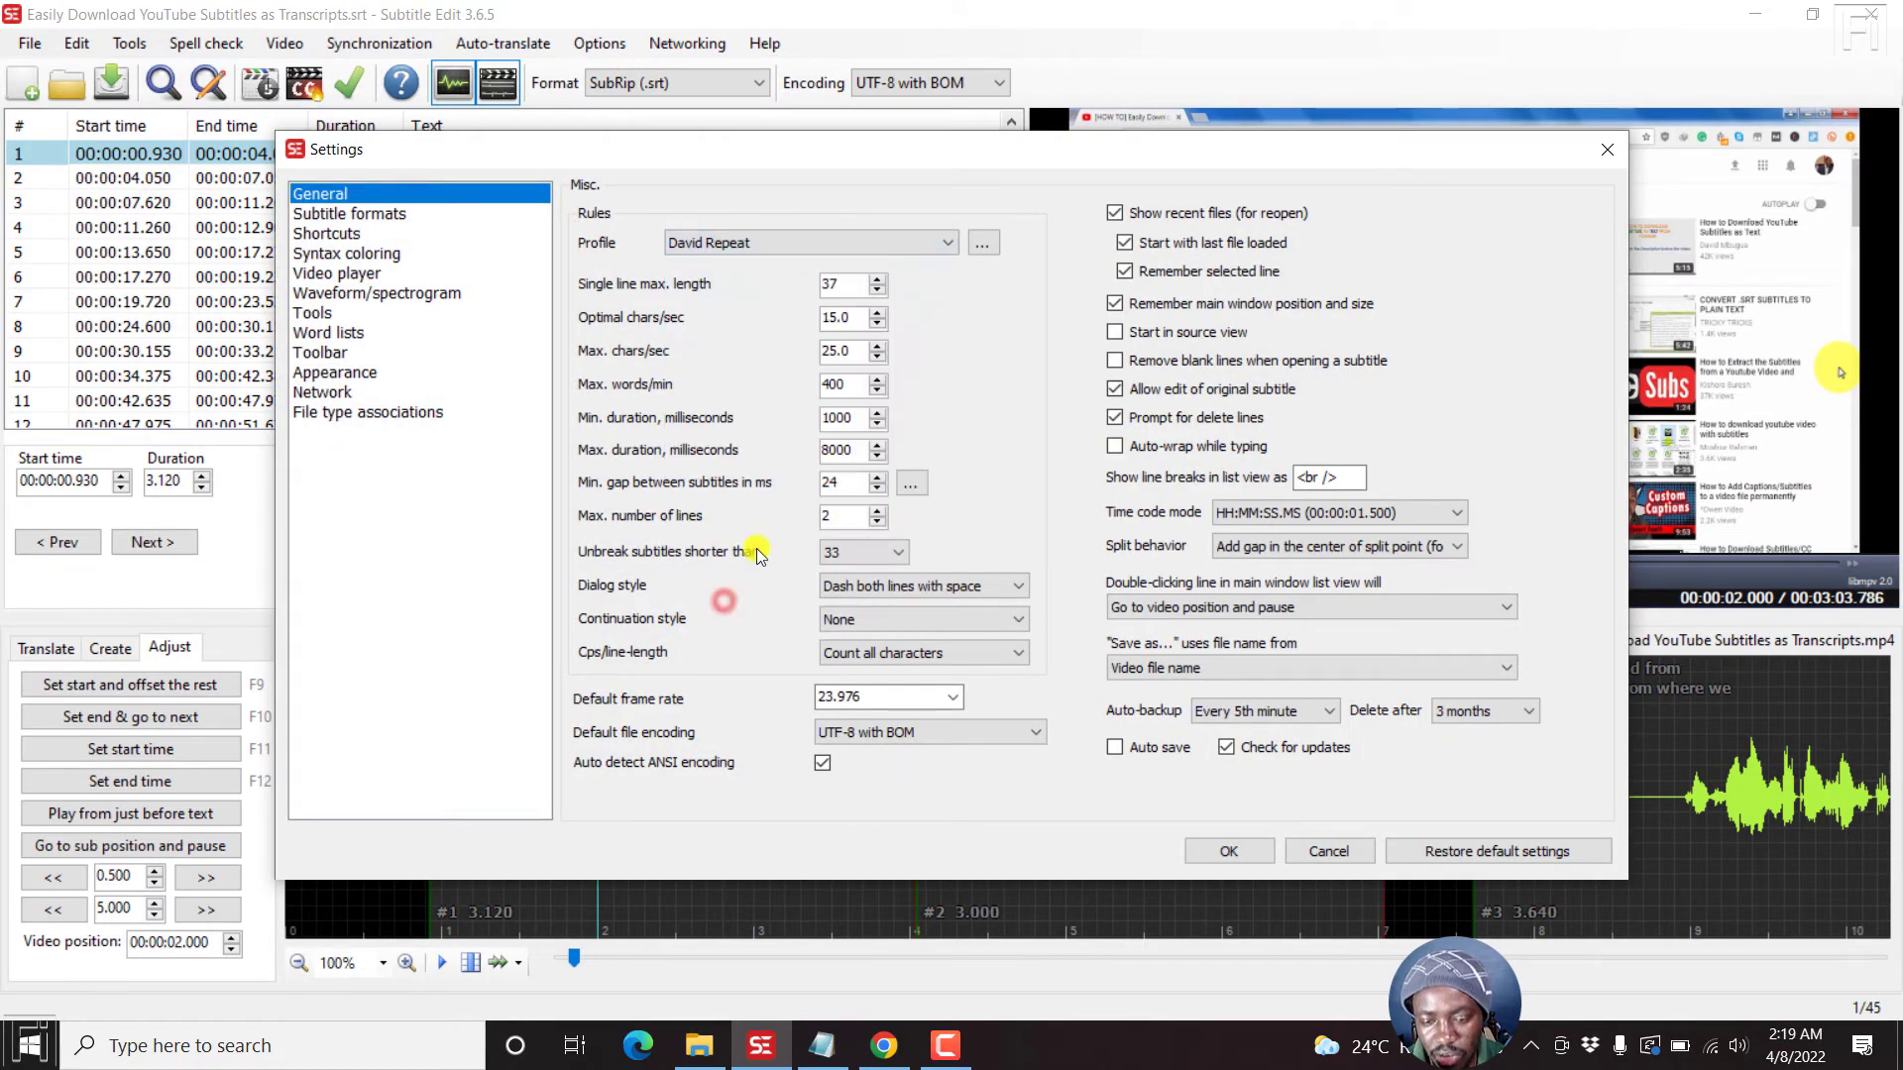
pyautogui.click(1219, 852)
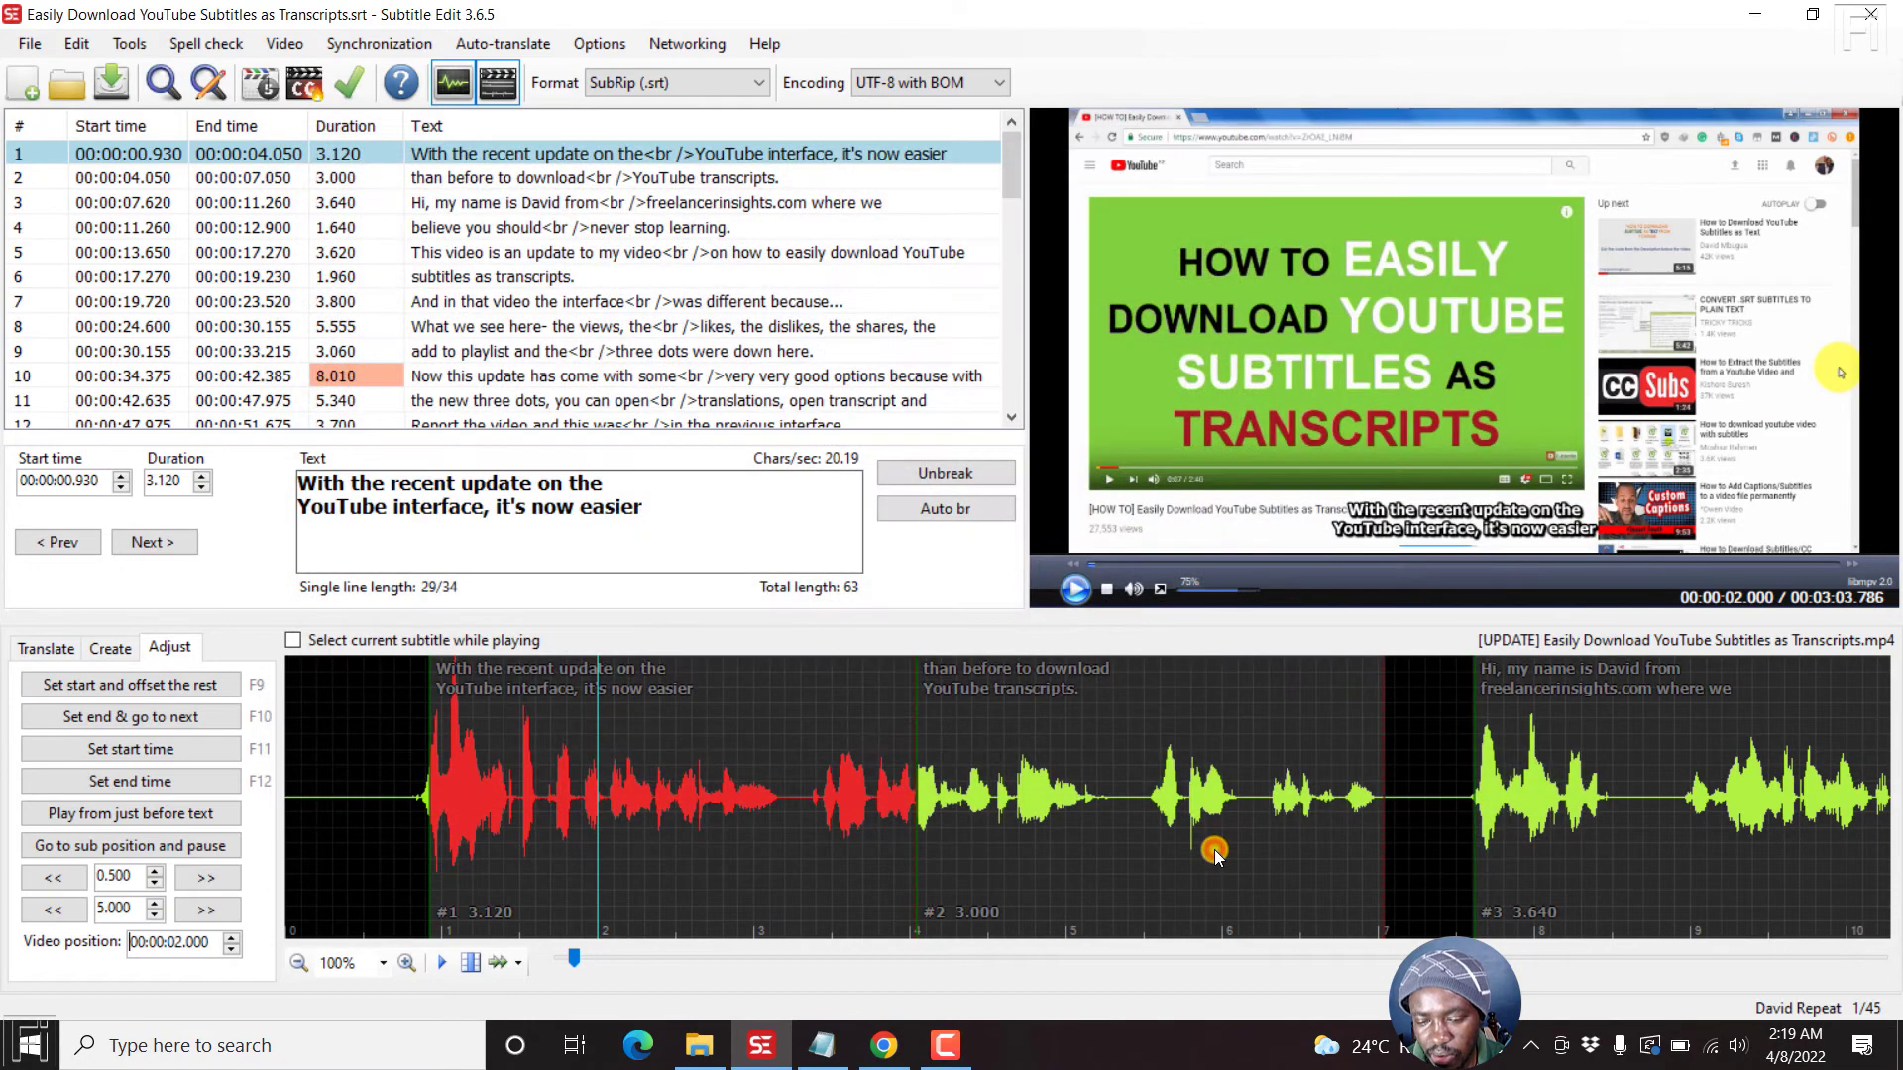
# Make Netflix (English) the active profile from the status-bar profile list
pyautogui.click(1807, 1009)
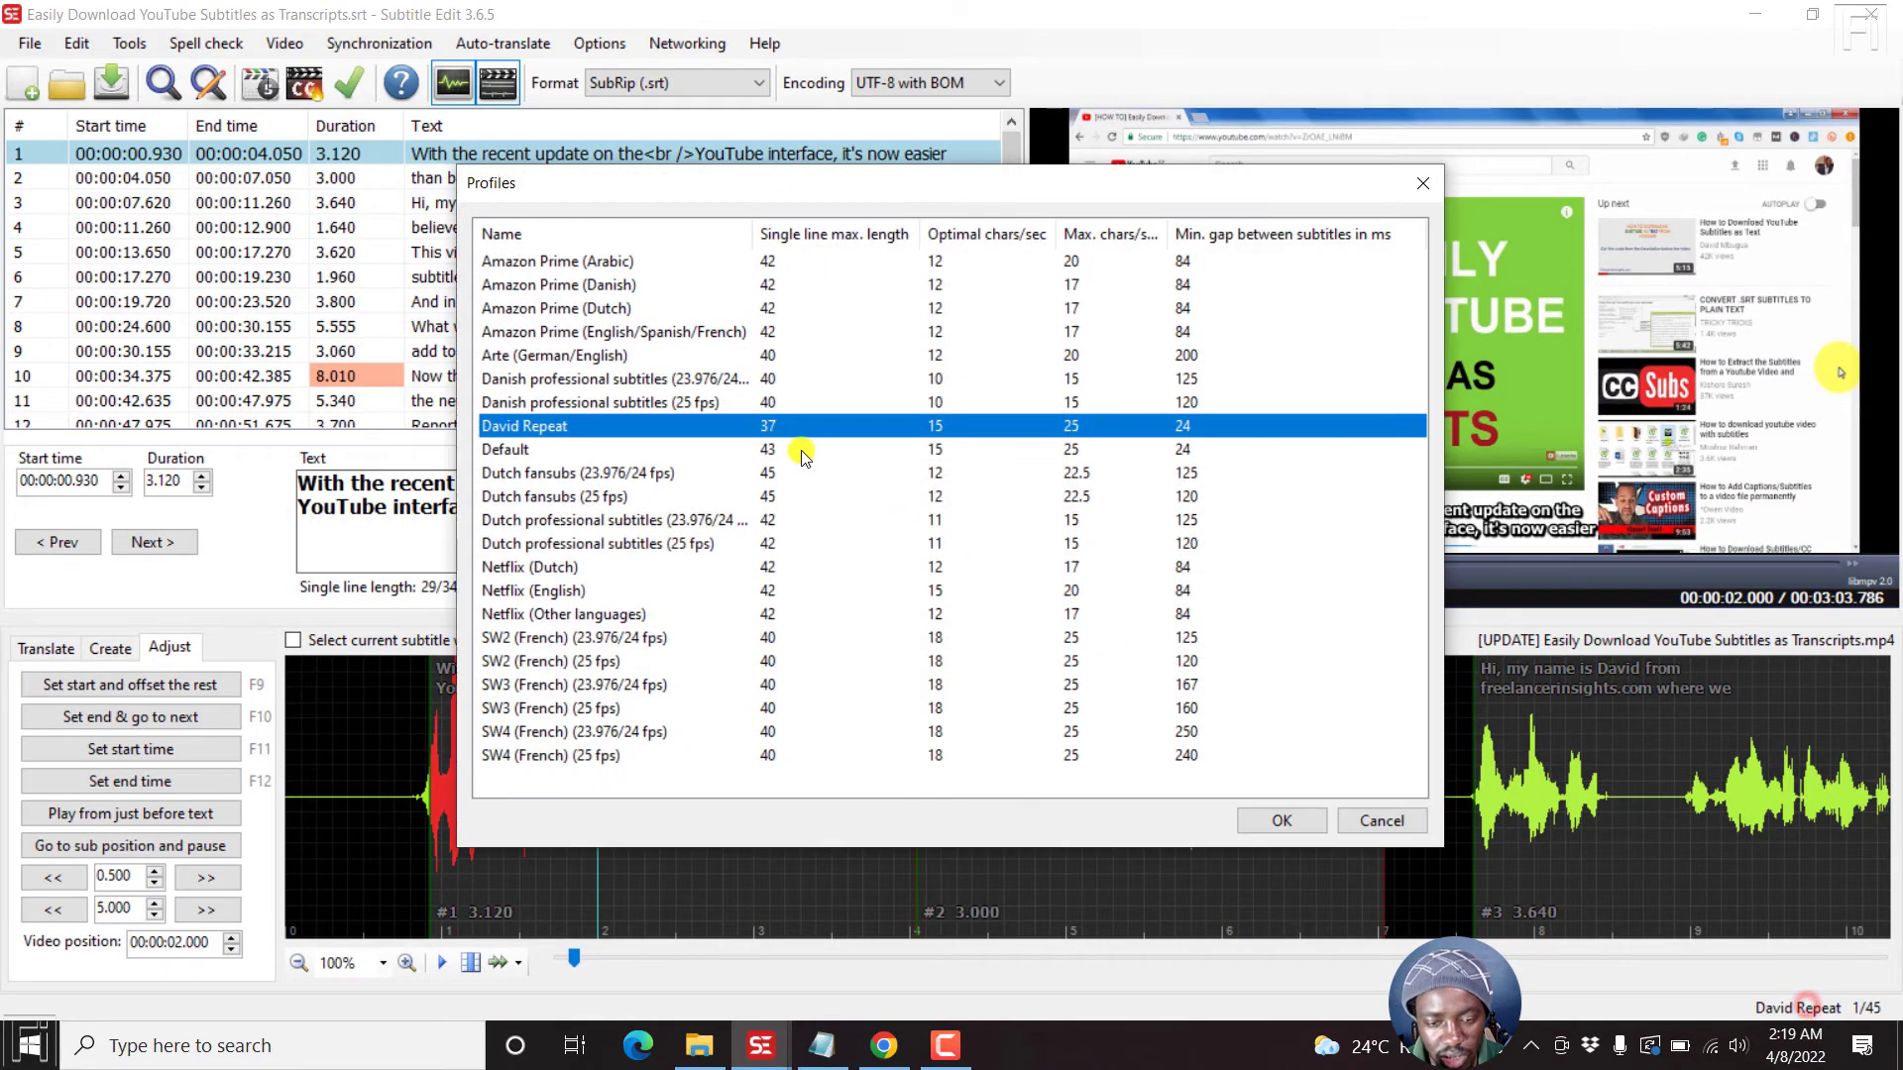
pyautogui.click(516, 590)
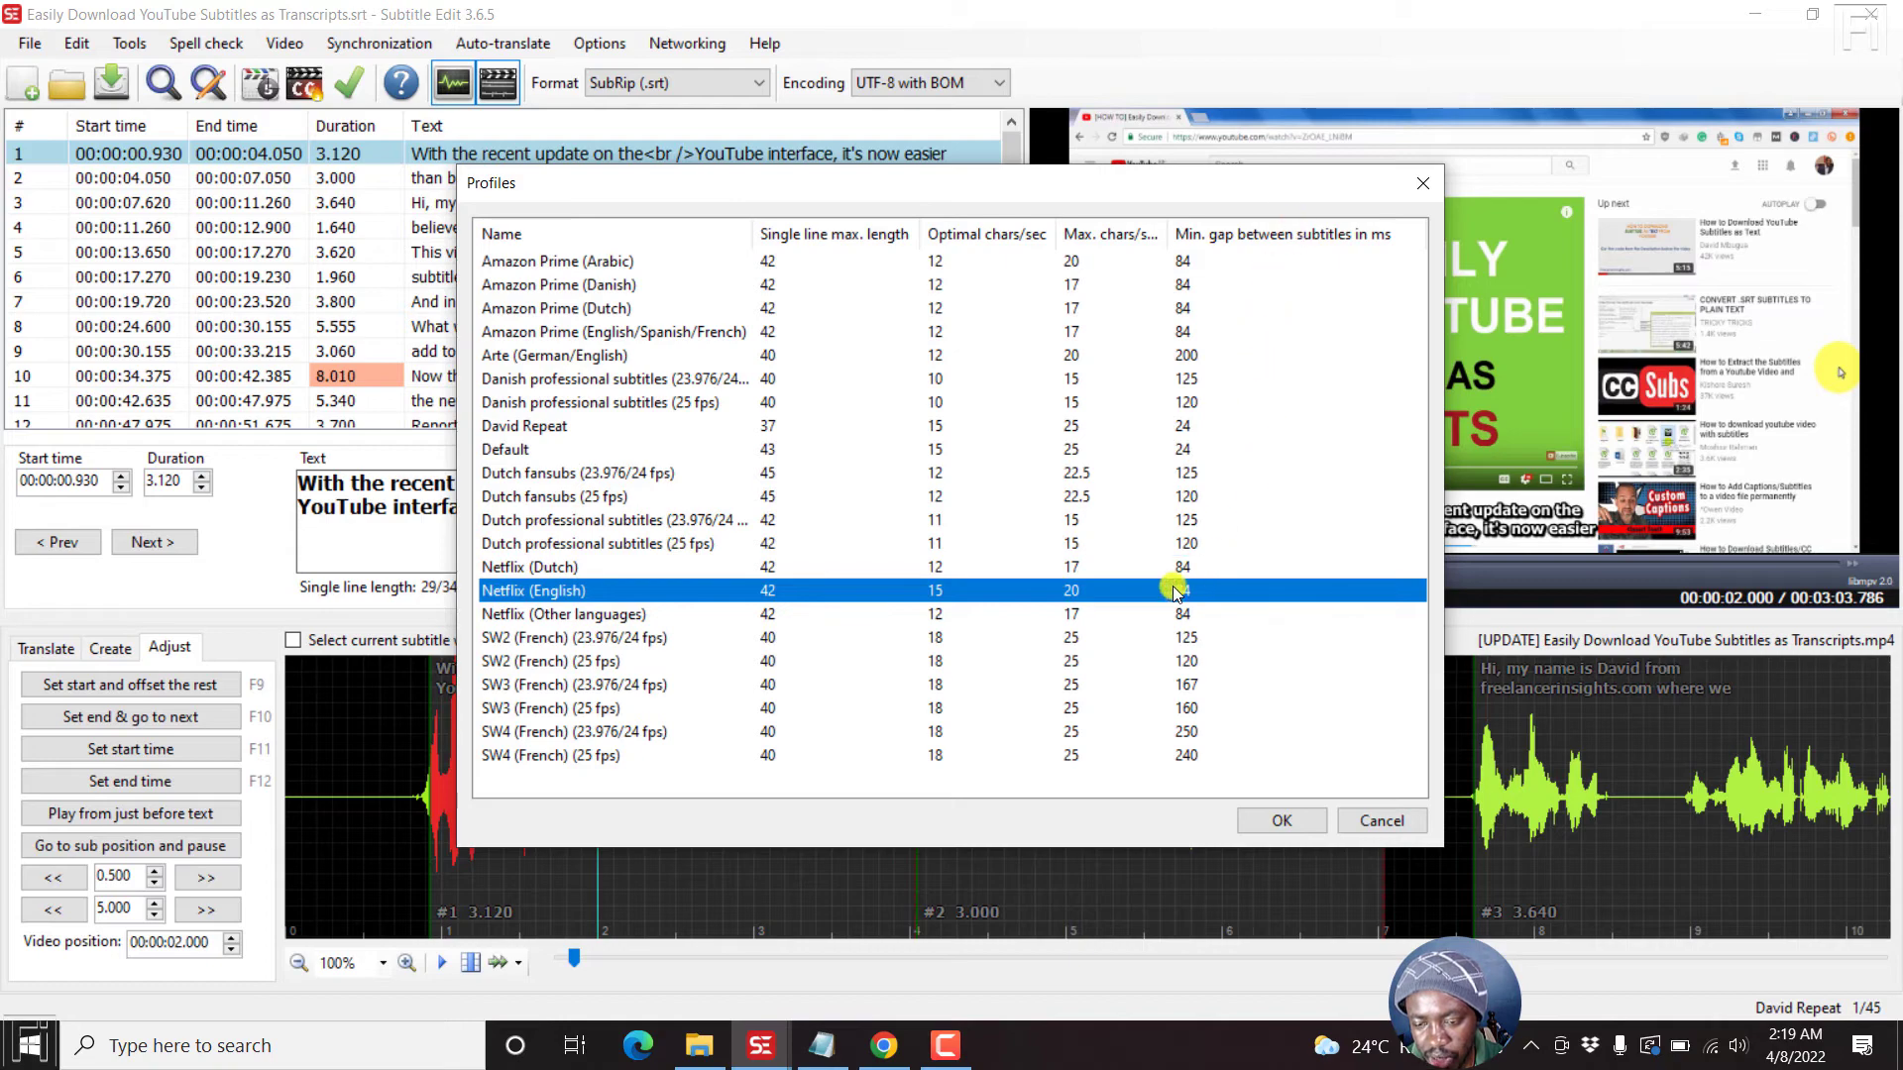
pyautogui.click(1276, 821)
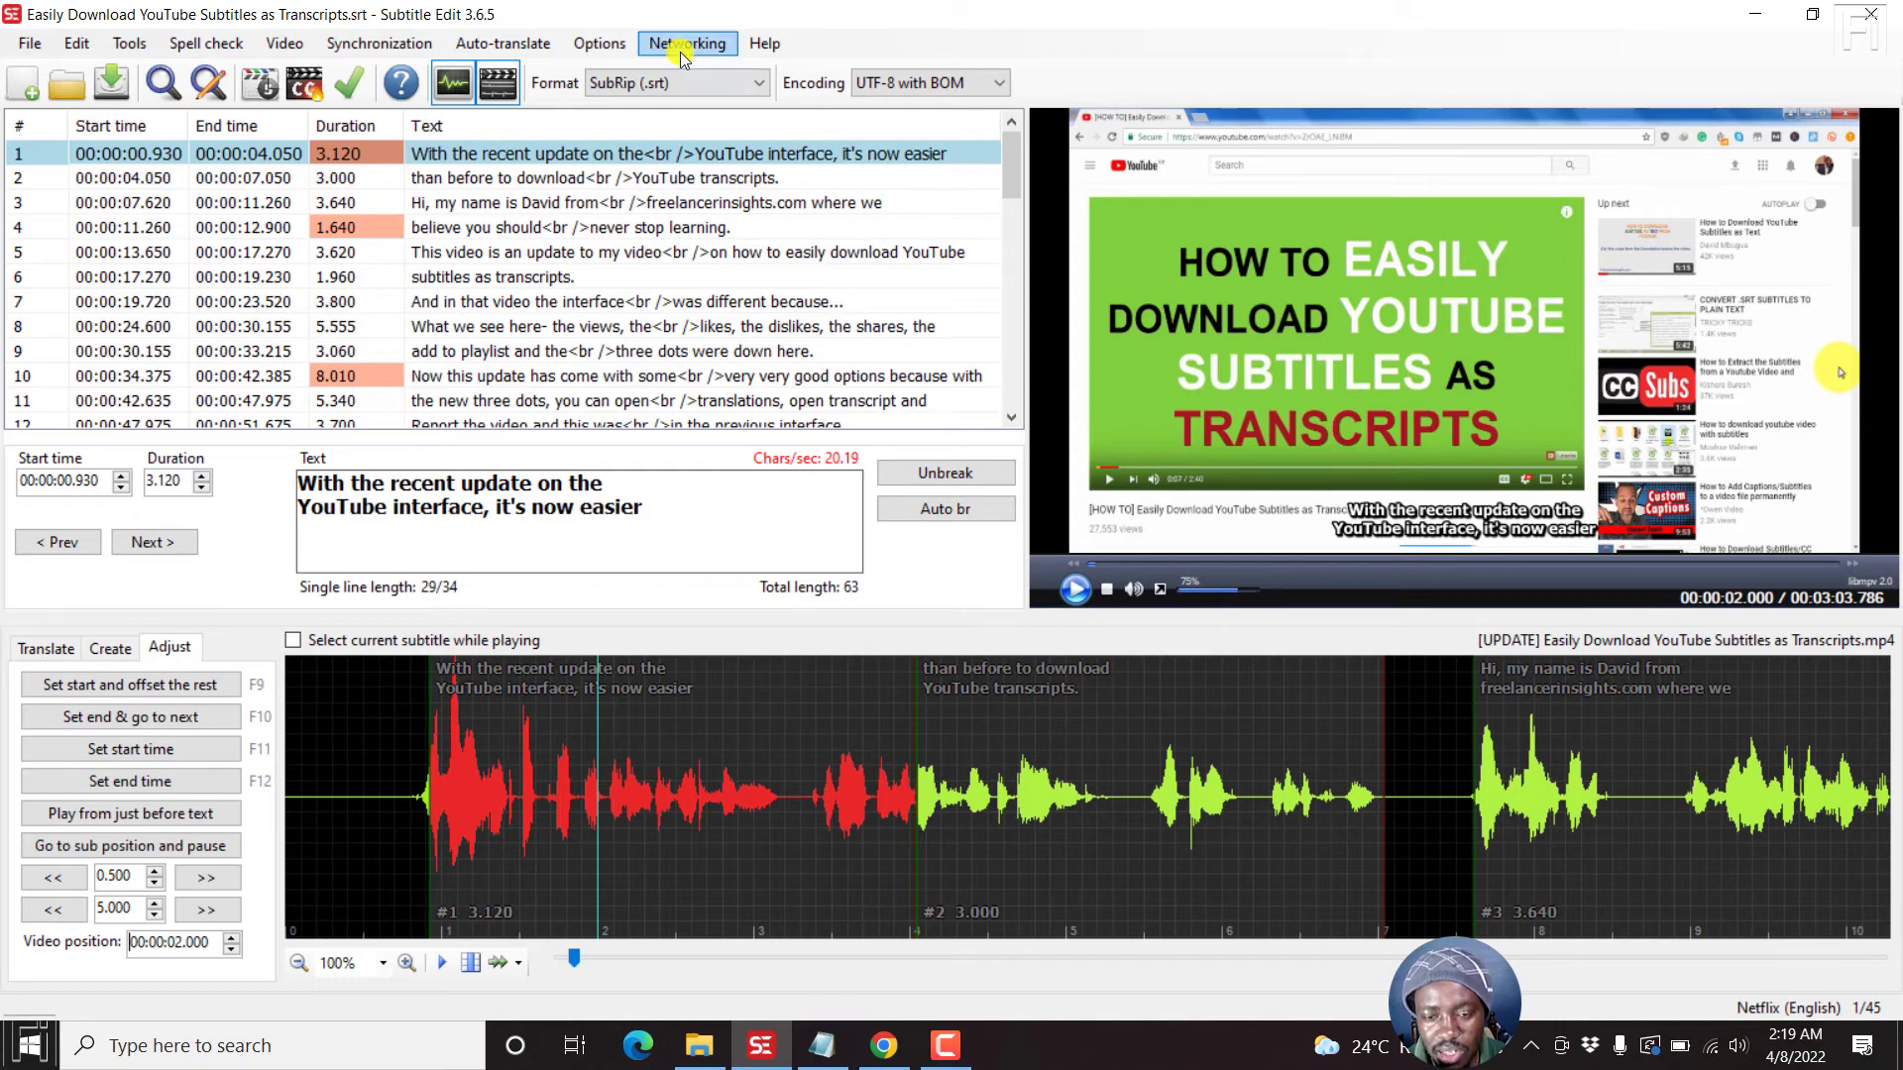
# Open the rules profiles manager from General settings and select David Repeat
pyautogui.click(600, 44)
pyautogui.click(634, 70)
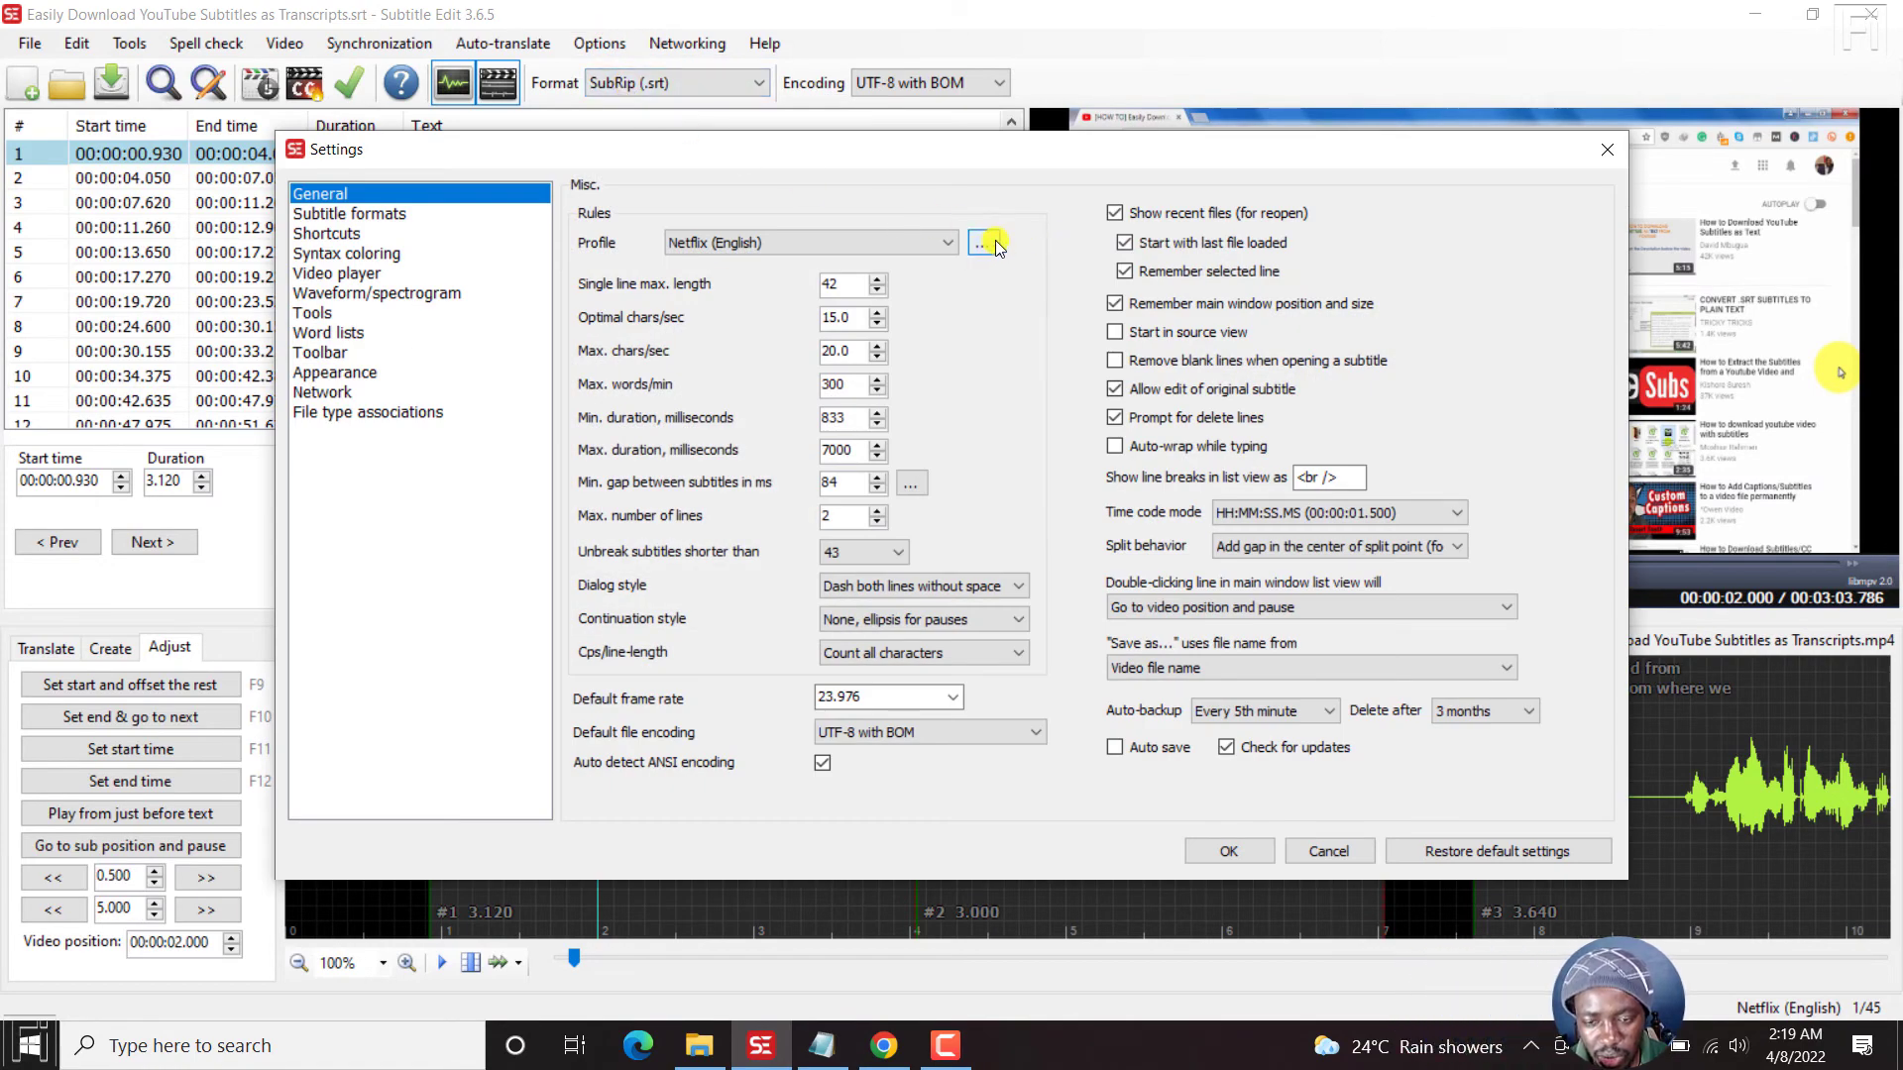
pyautogui.click(979, 245)
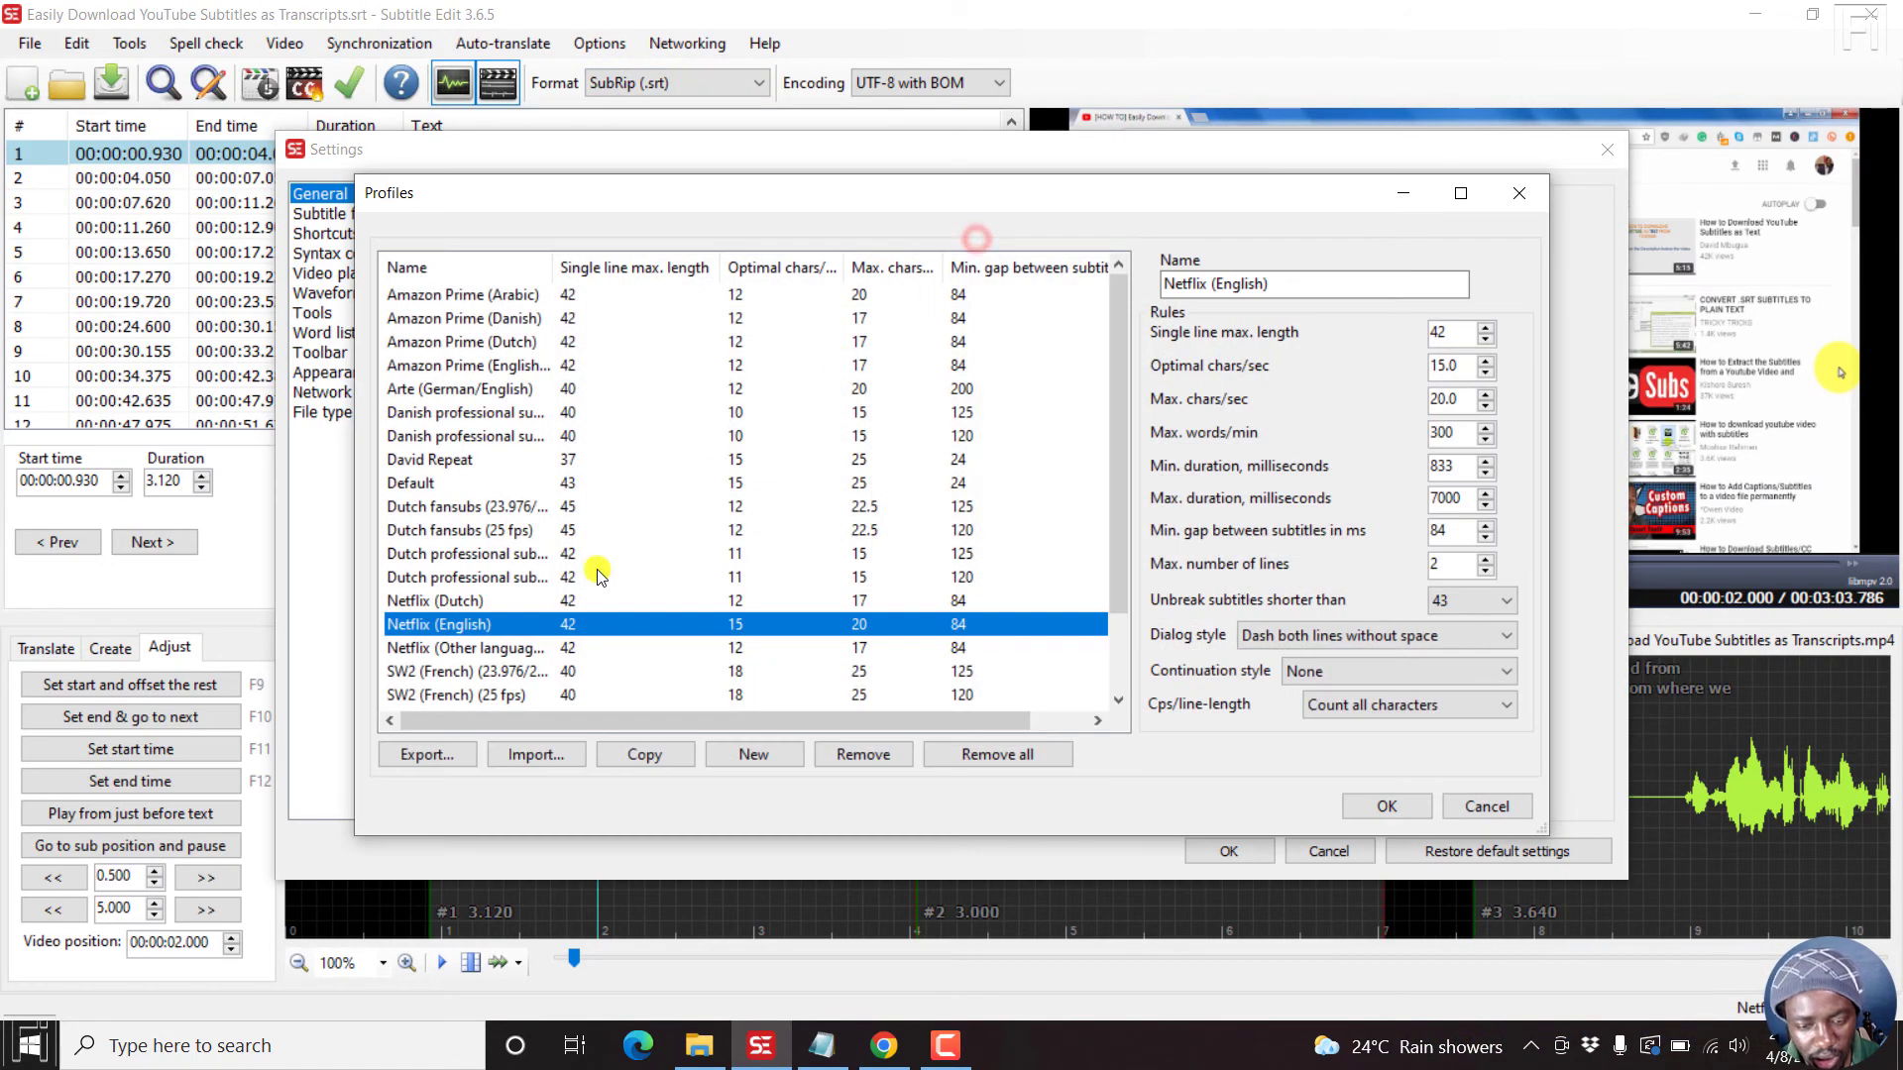
pyautogui.click(432, 460)
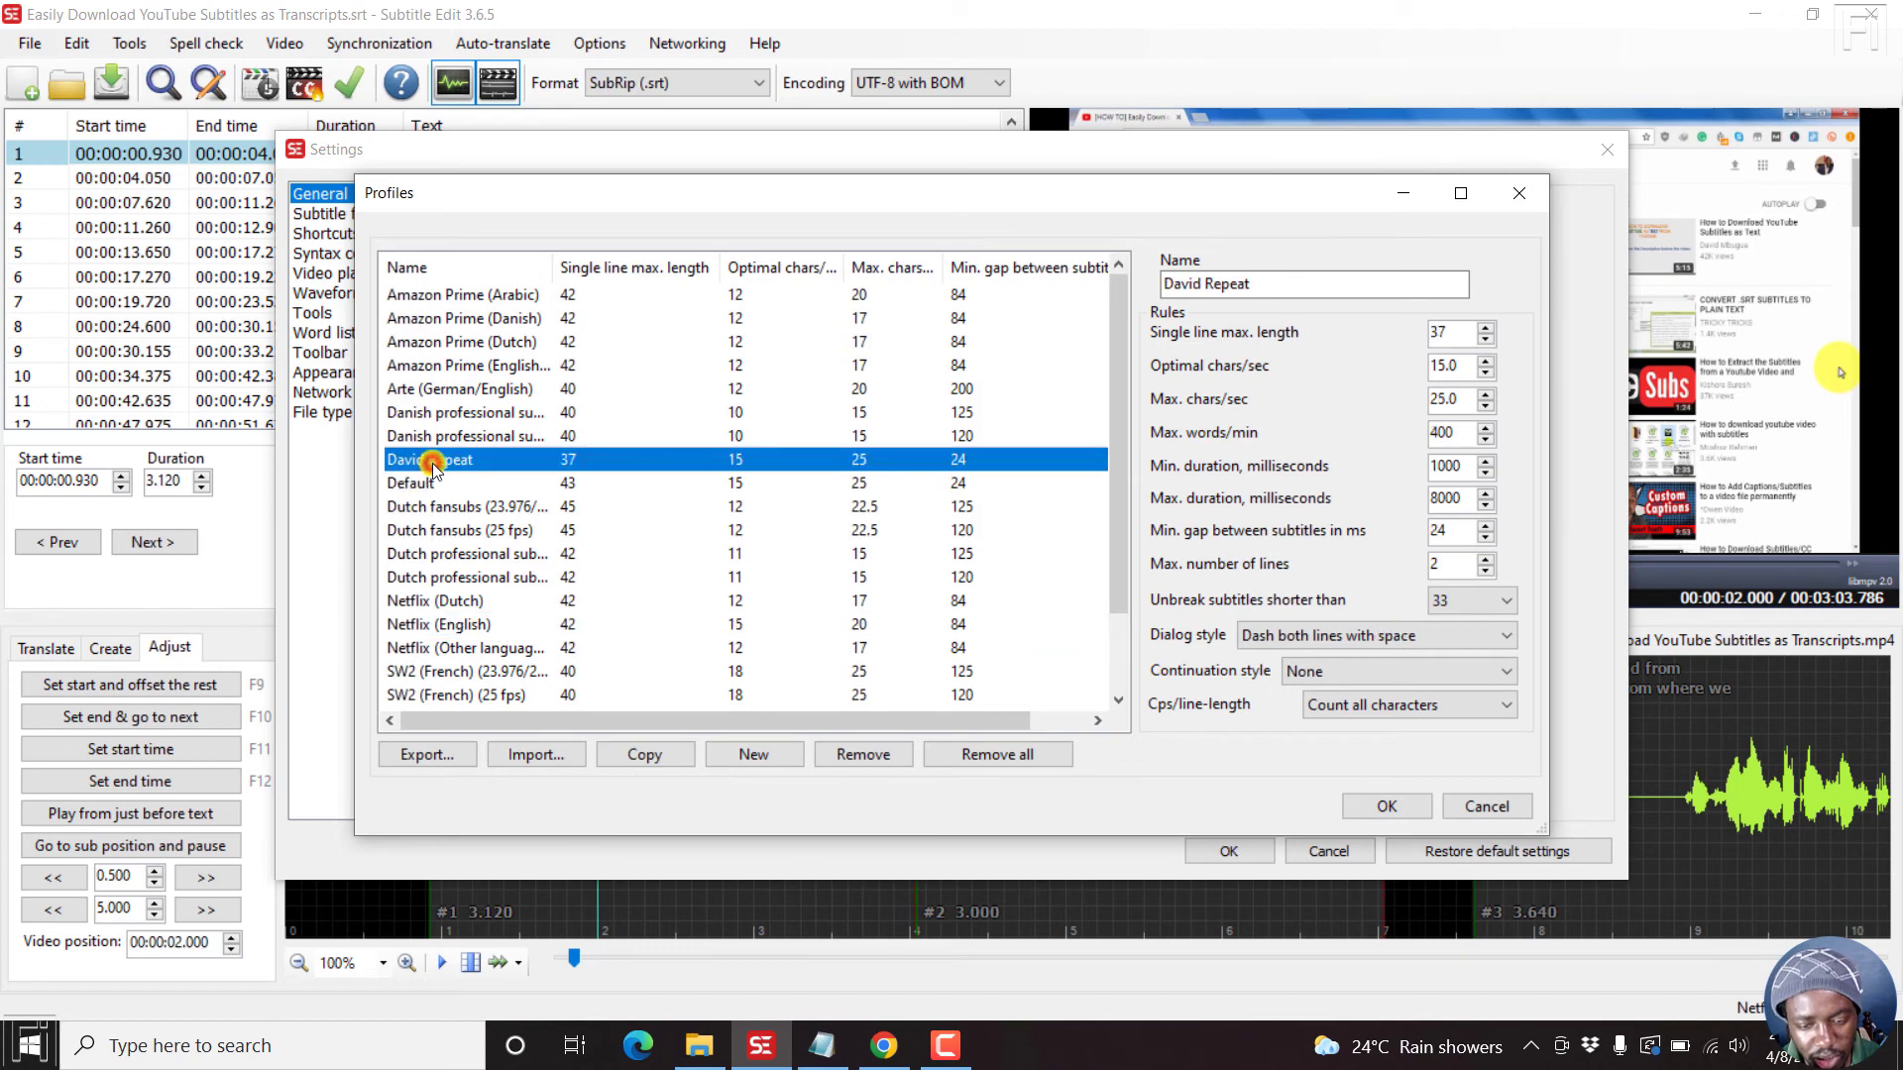
# Export the David Repeat profile for sharing
pyautogui.click(424, 755)
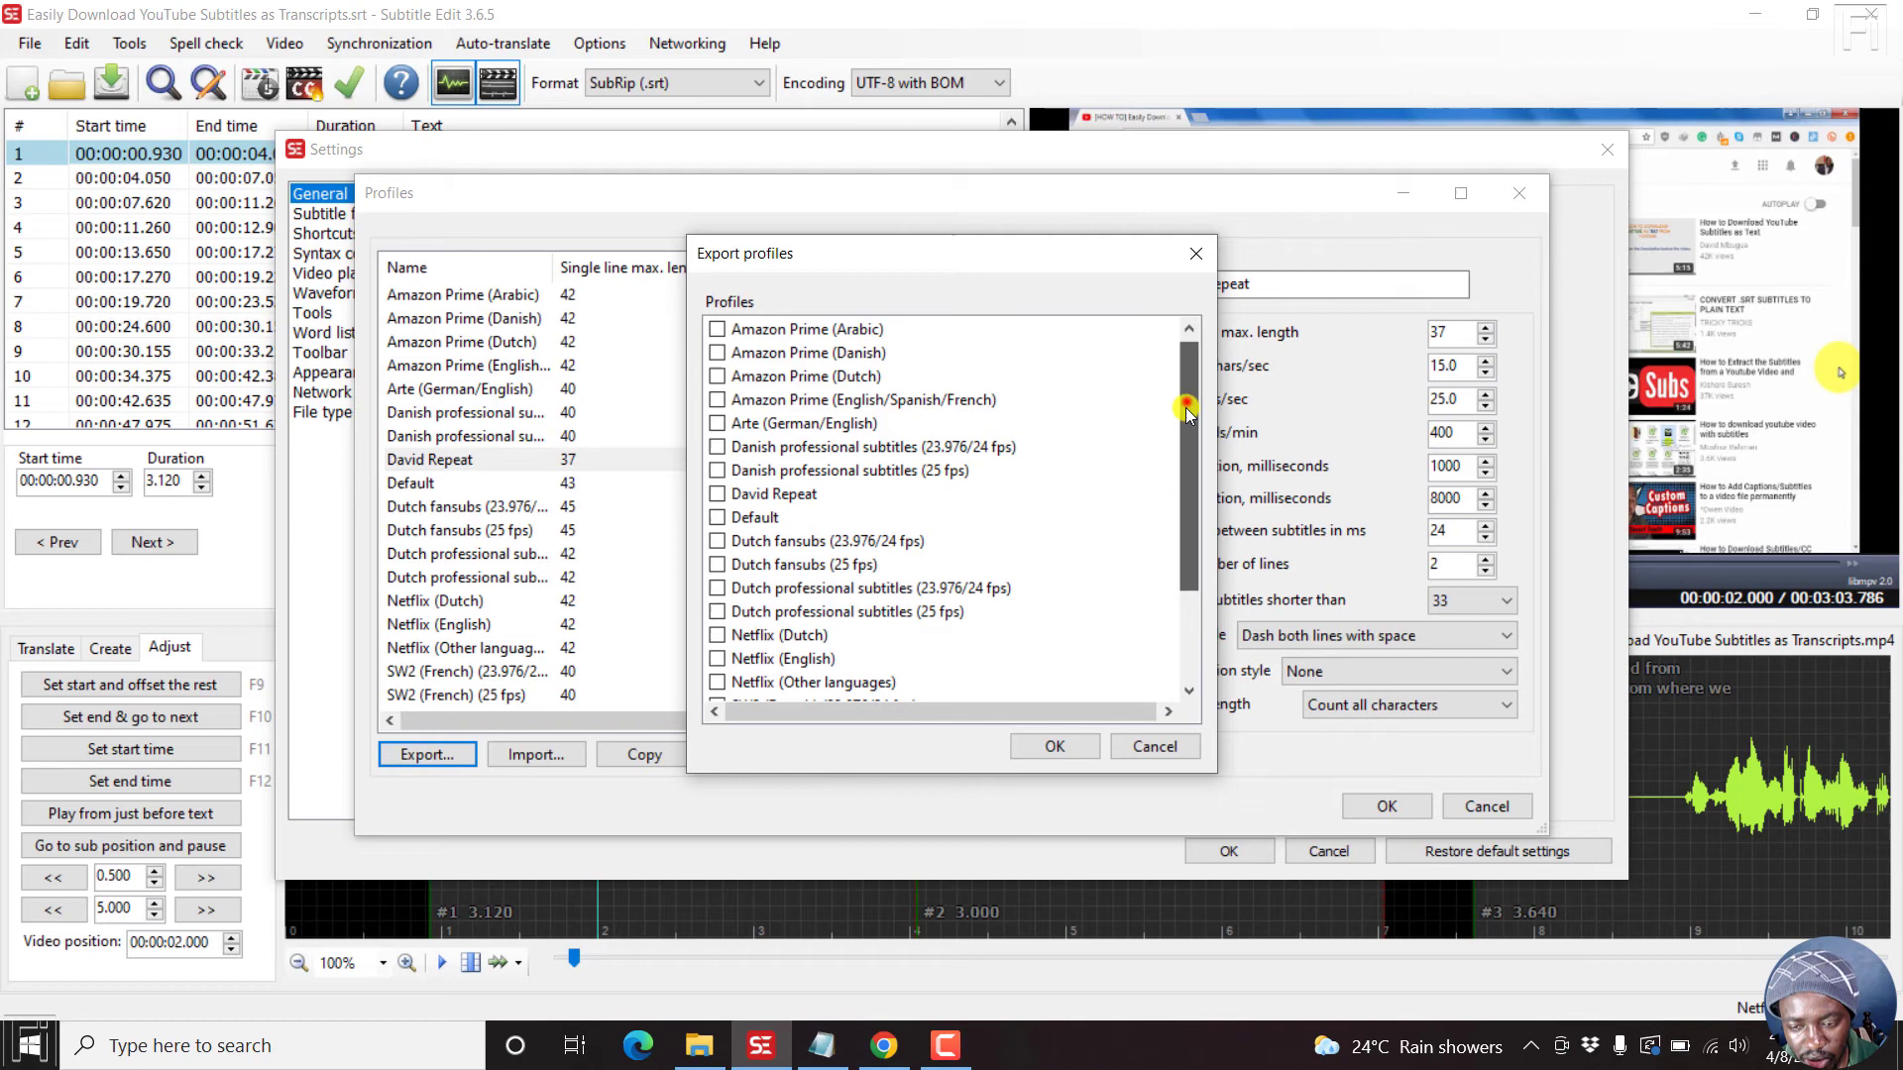
pyautogui.moveTo(1188, 412); pyautogui.dragTo(1156, 480)
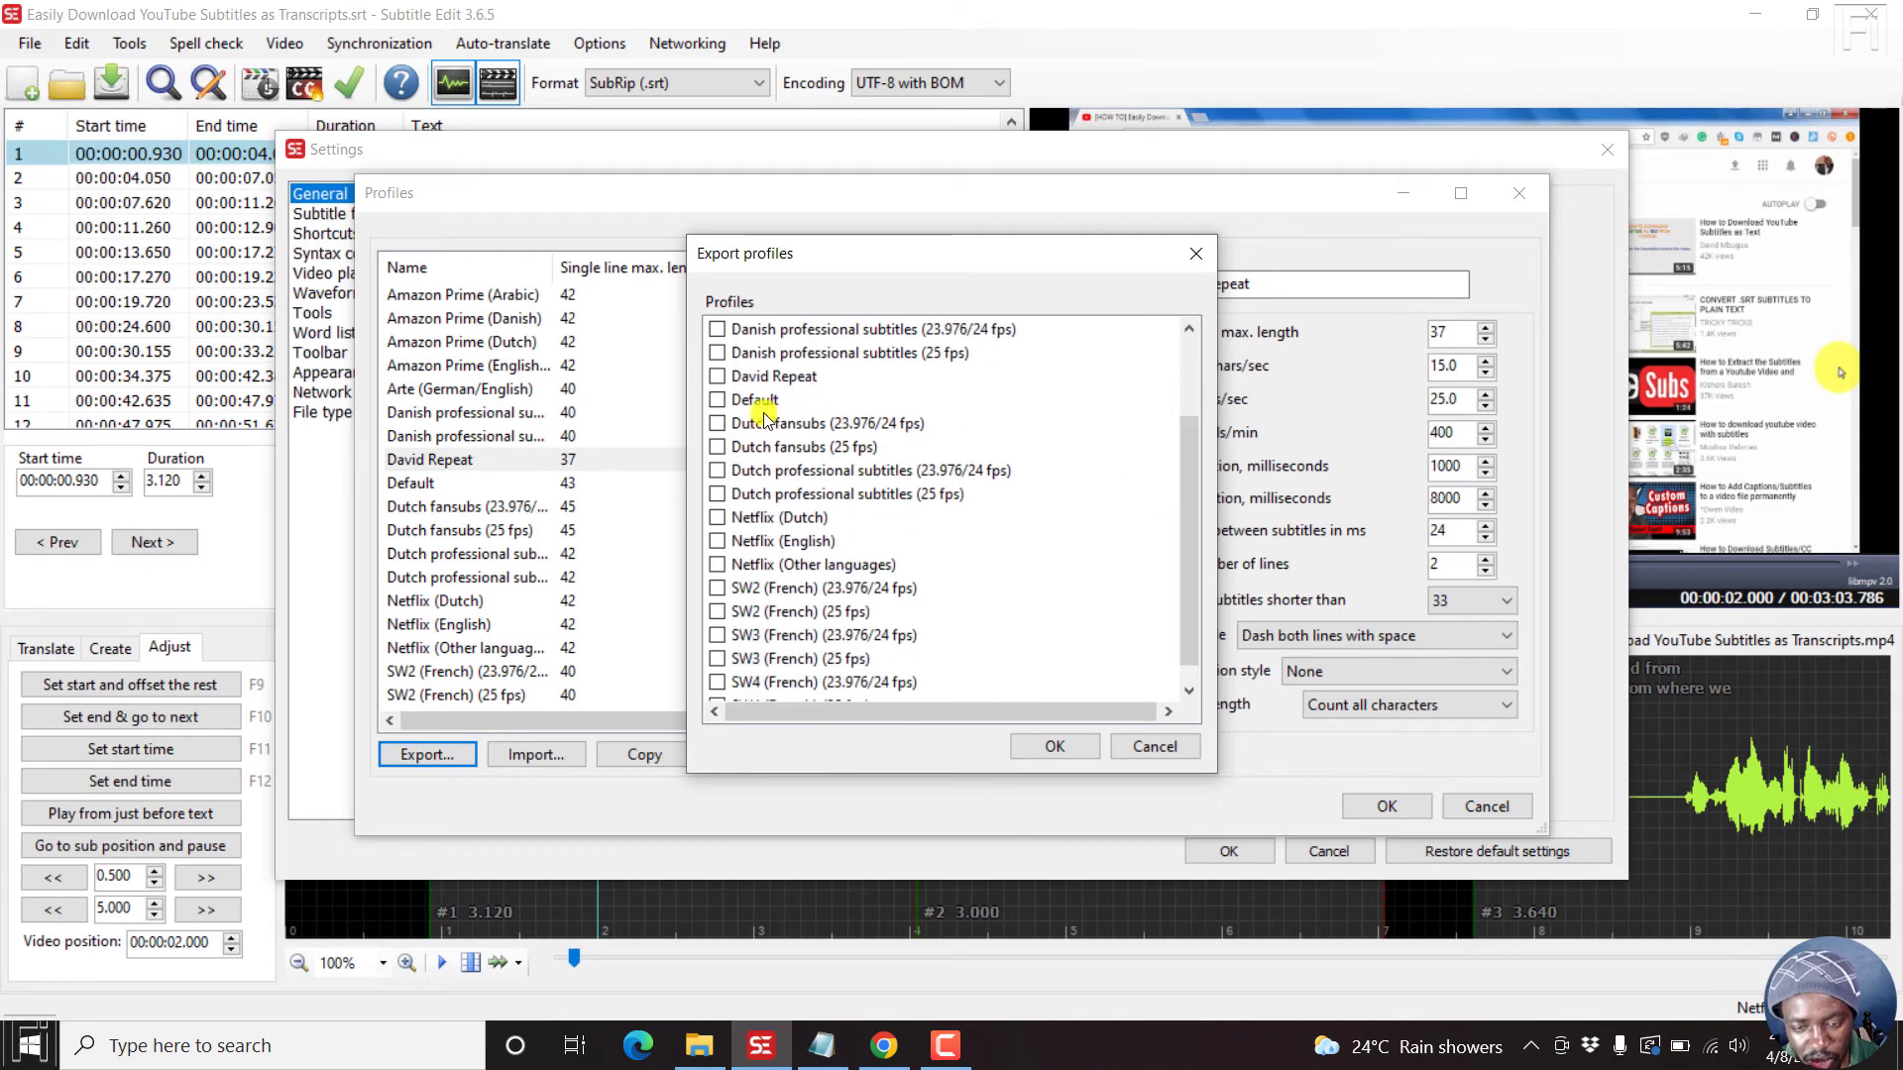
pyautogui.click(717, 377)
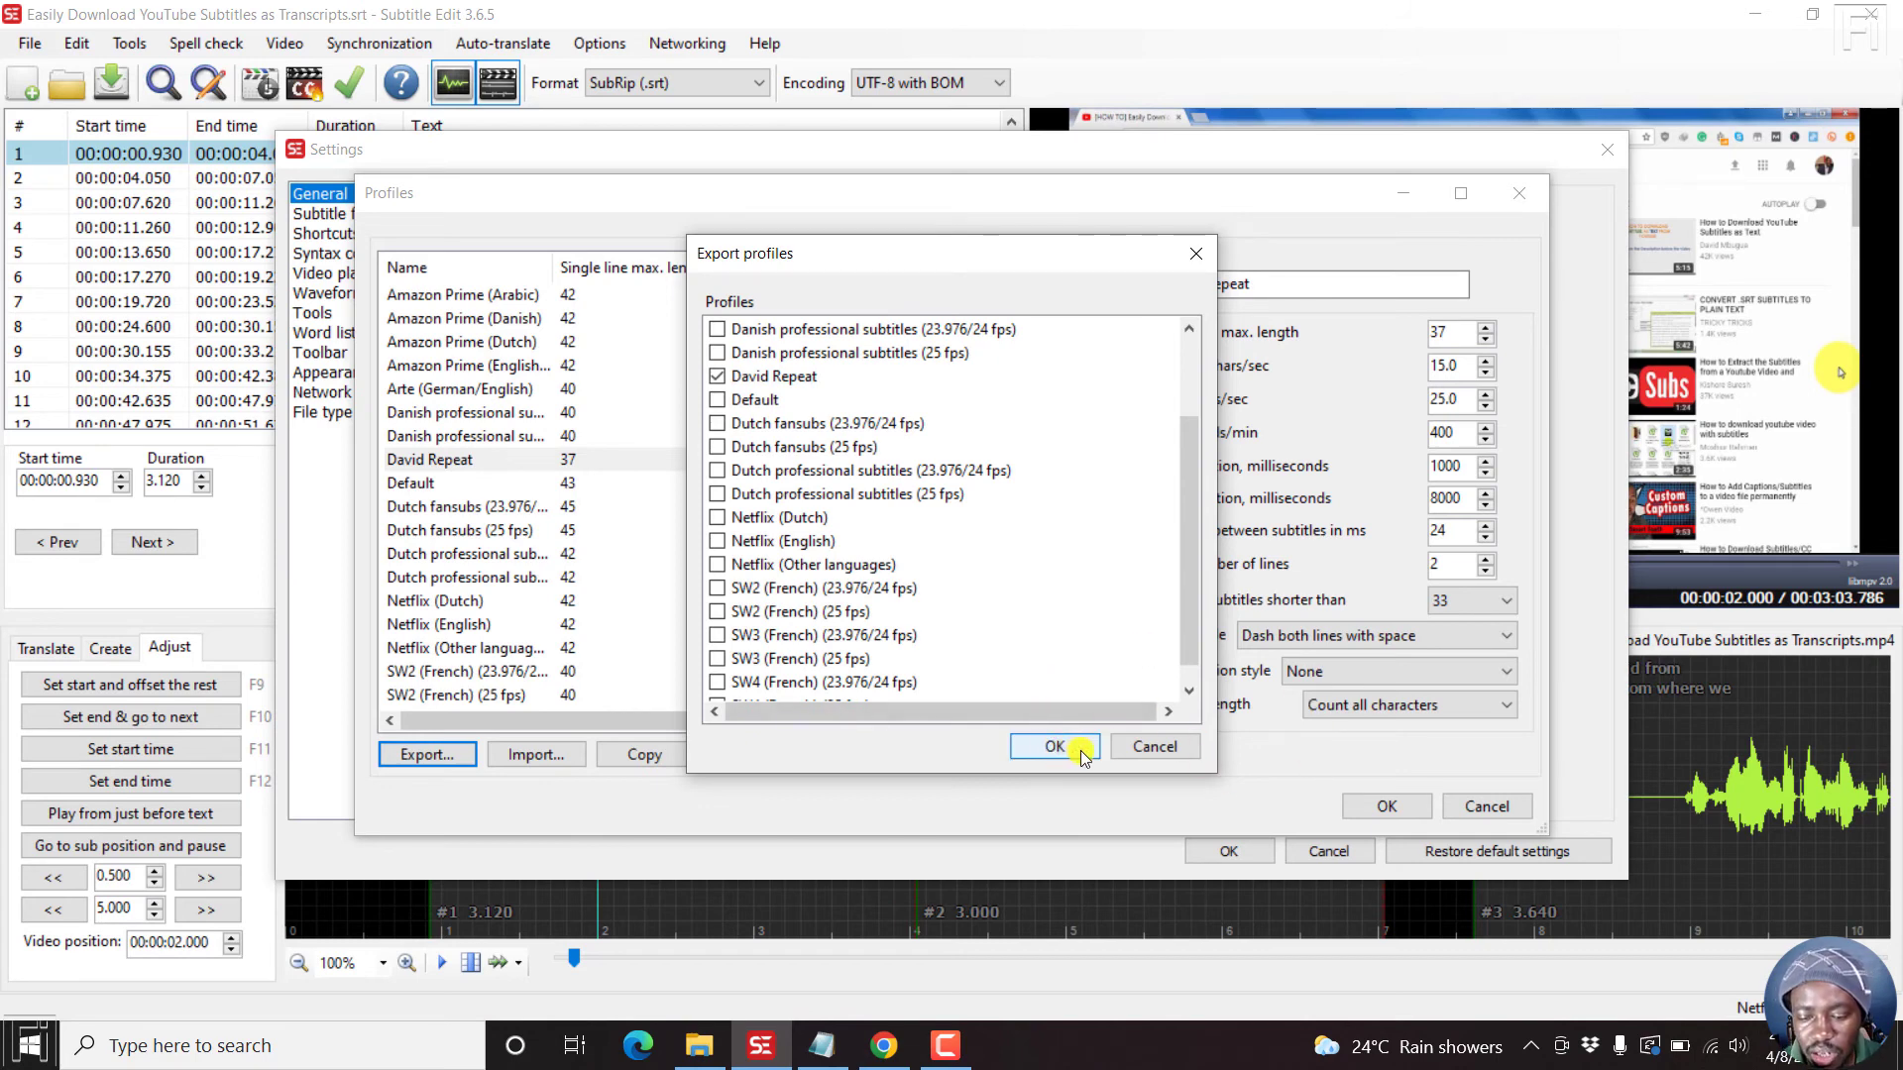
pyautogui.click(1156, 750)
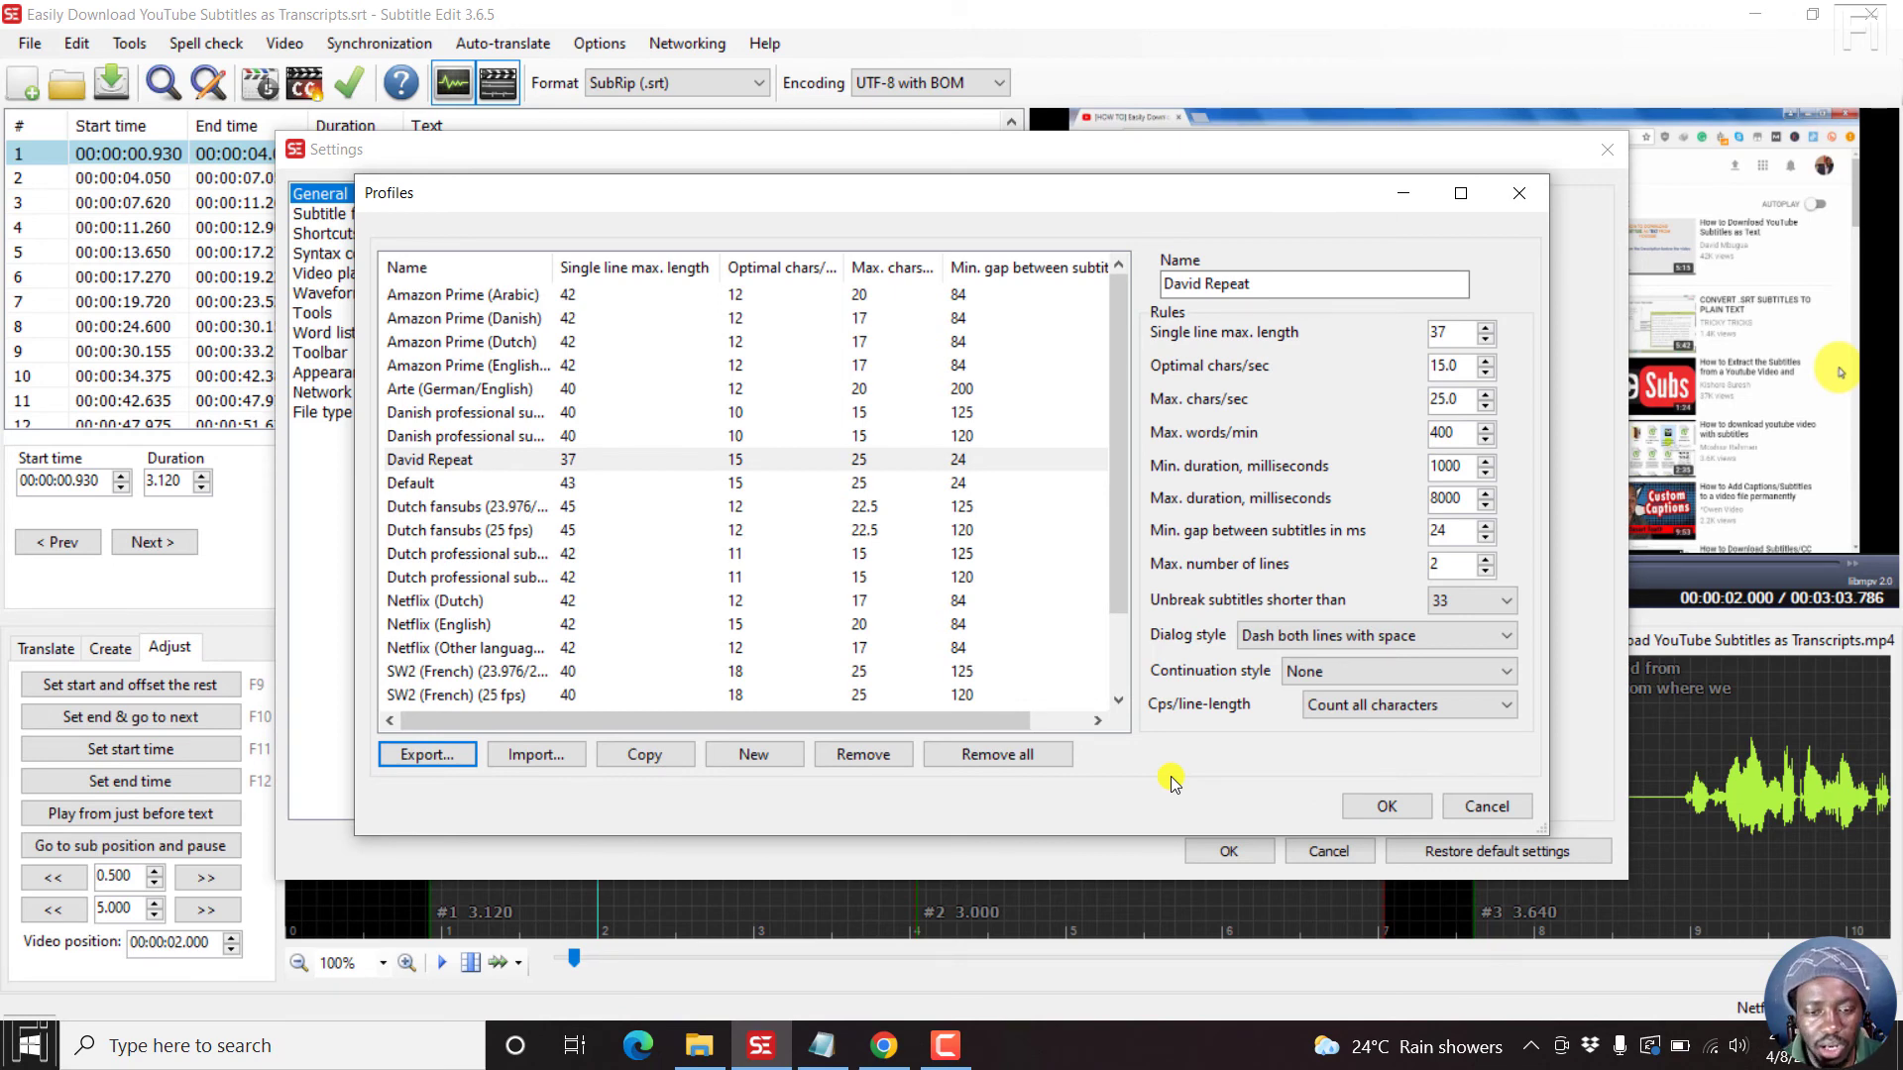
# Close the profile manager and Settings, then switch the active profile to Default
pyautogui.click(1393, 807)
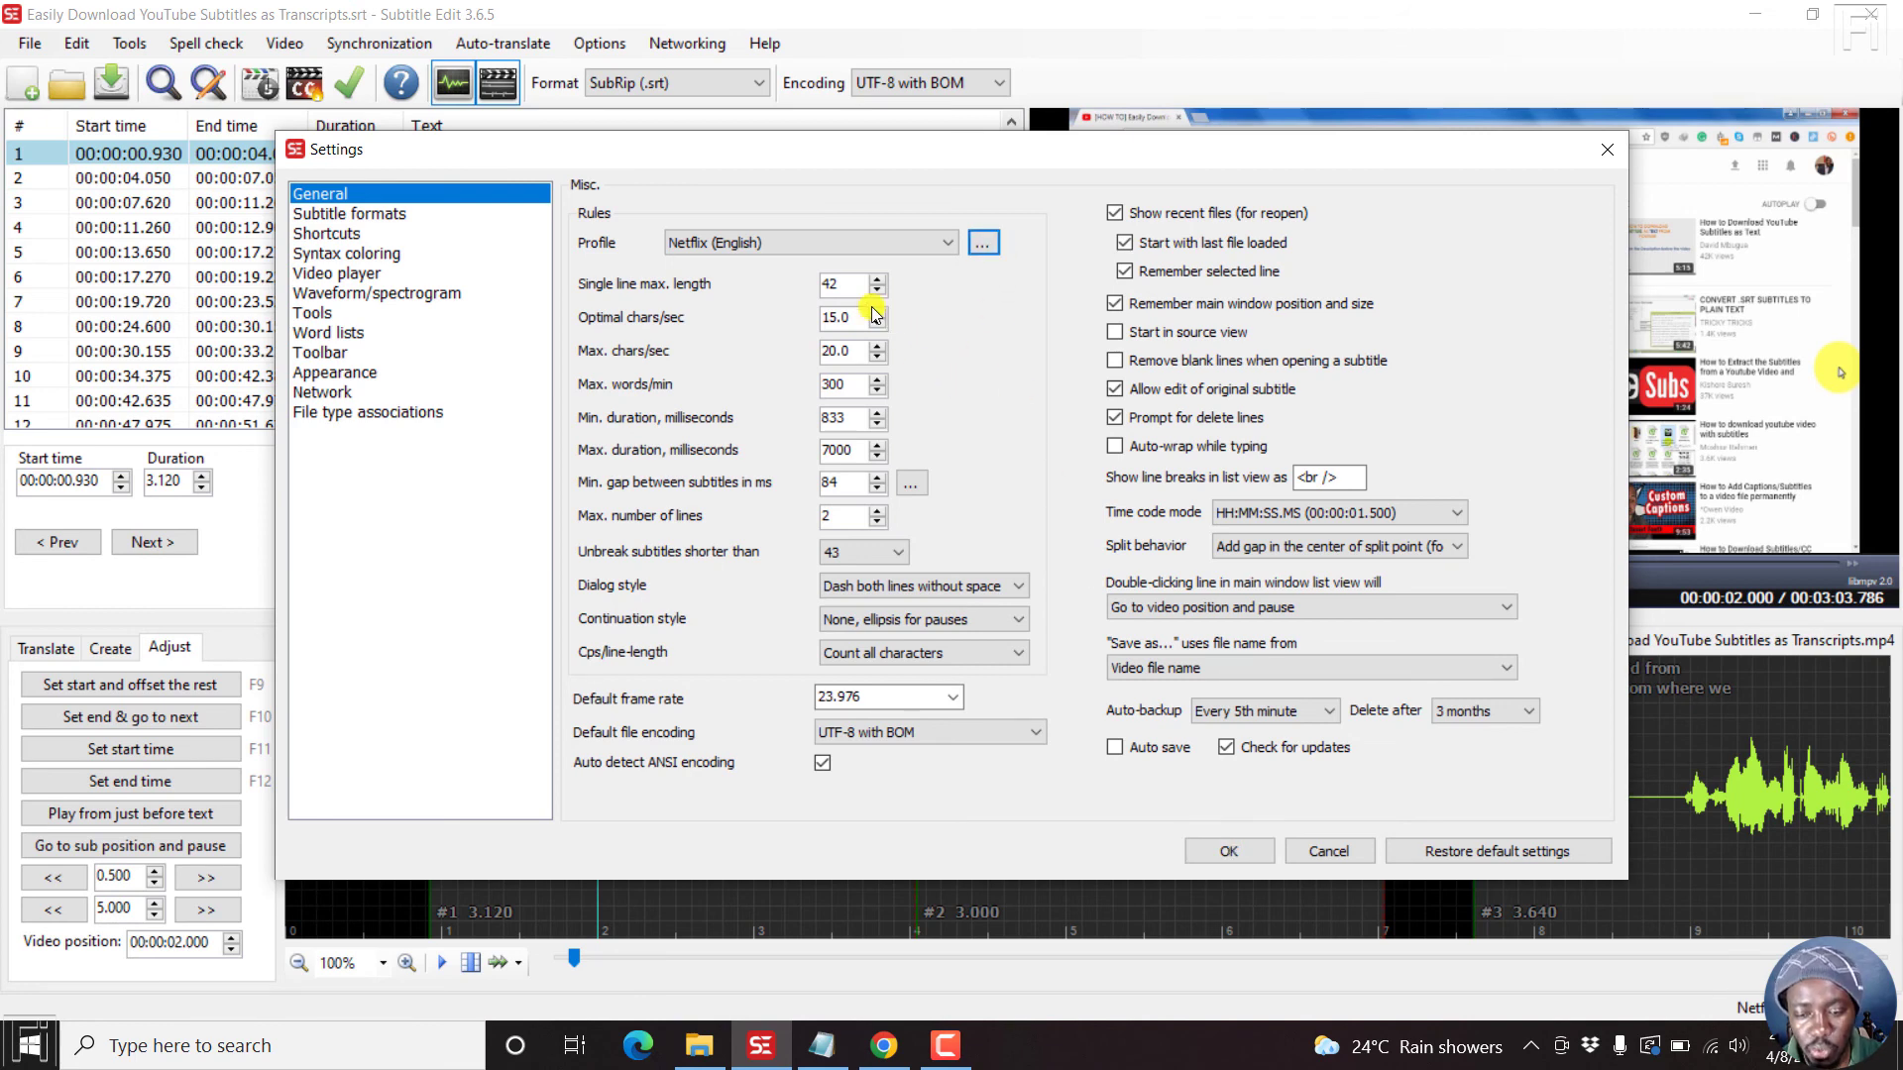
pyautogui.click(1230, 852)
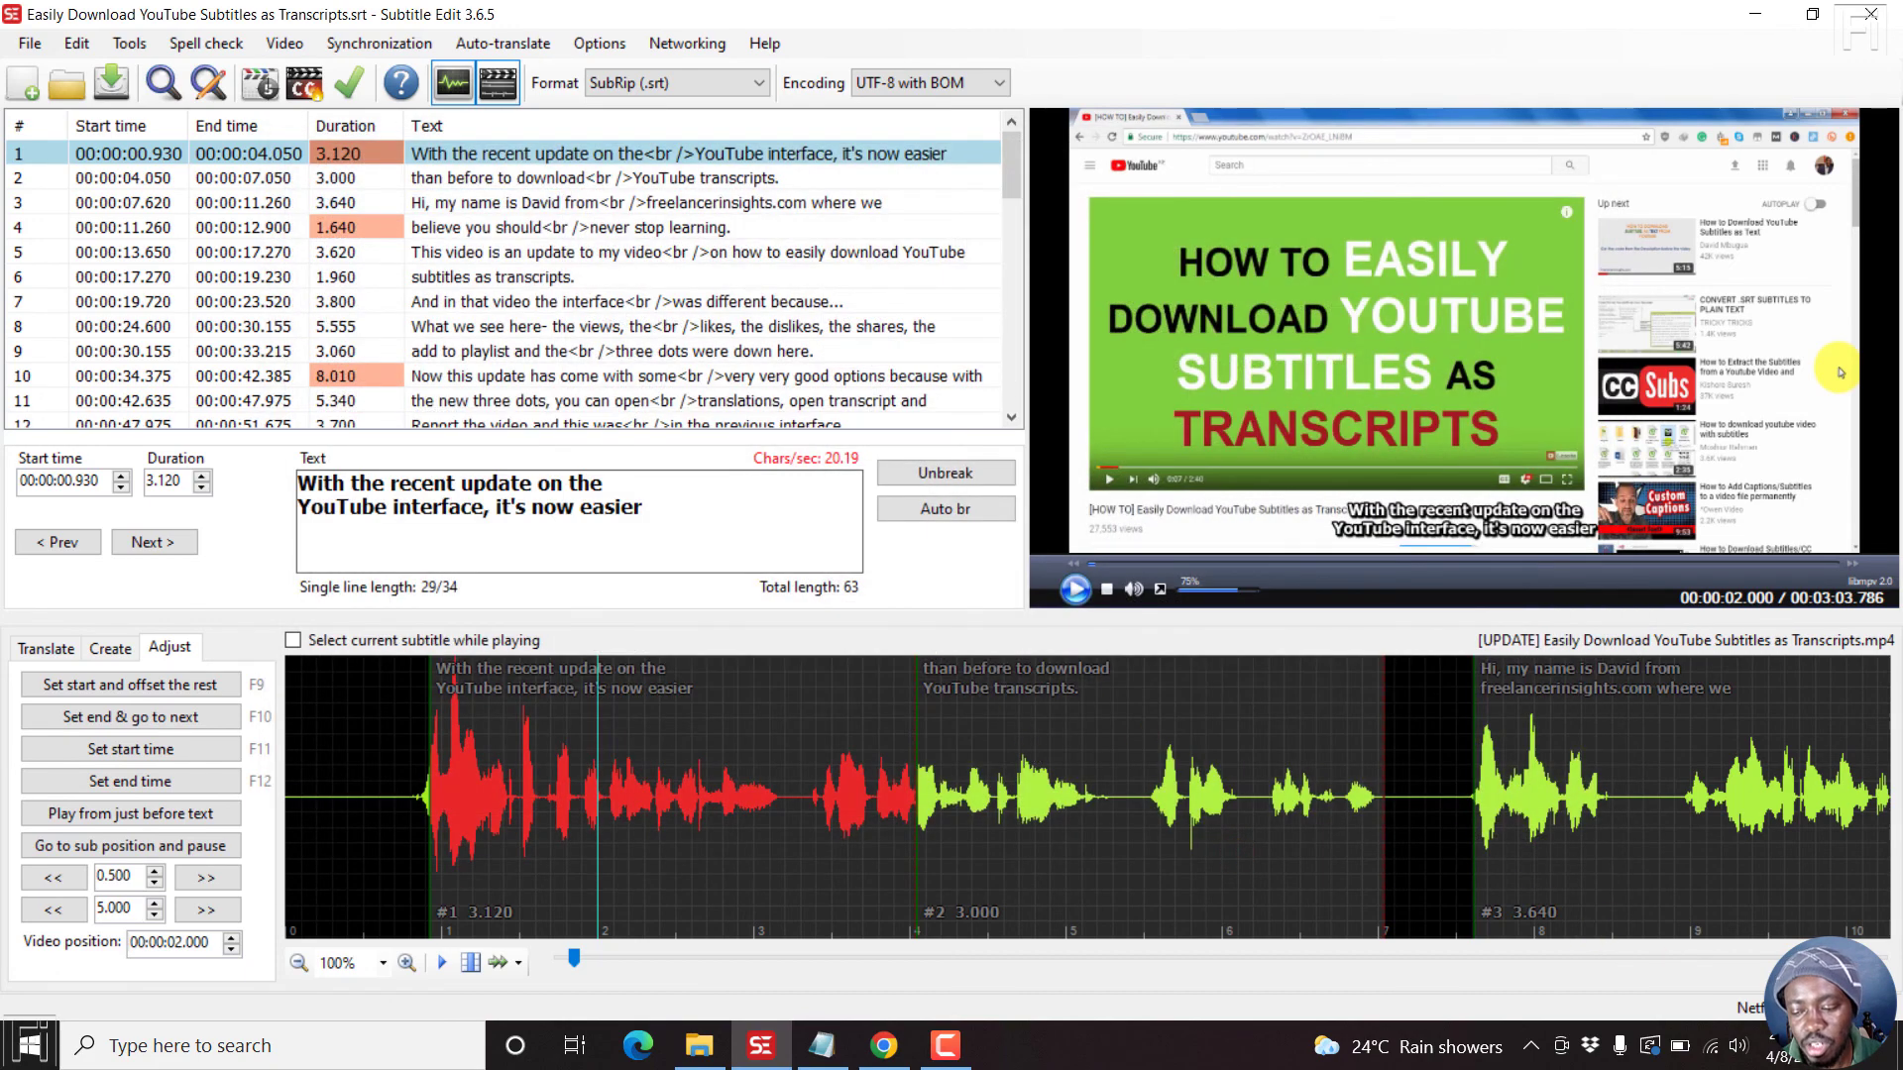
pyautogui.click(1748, 1008)
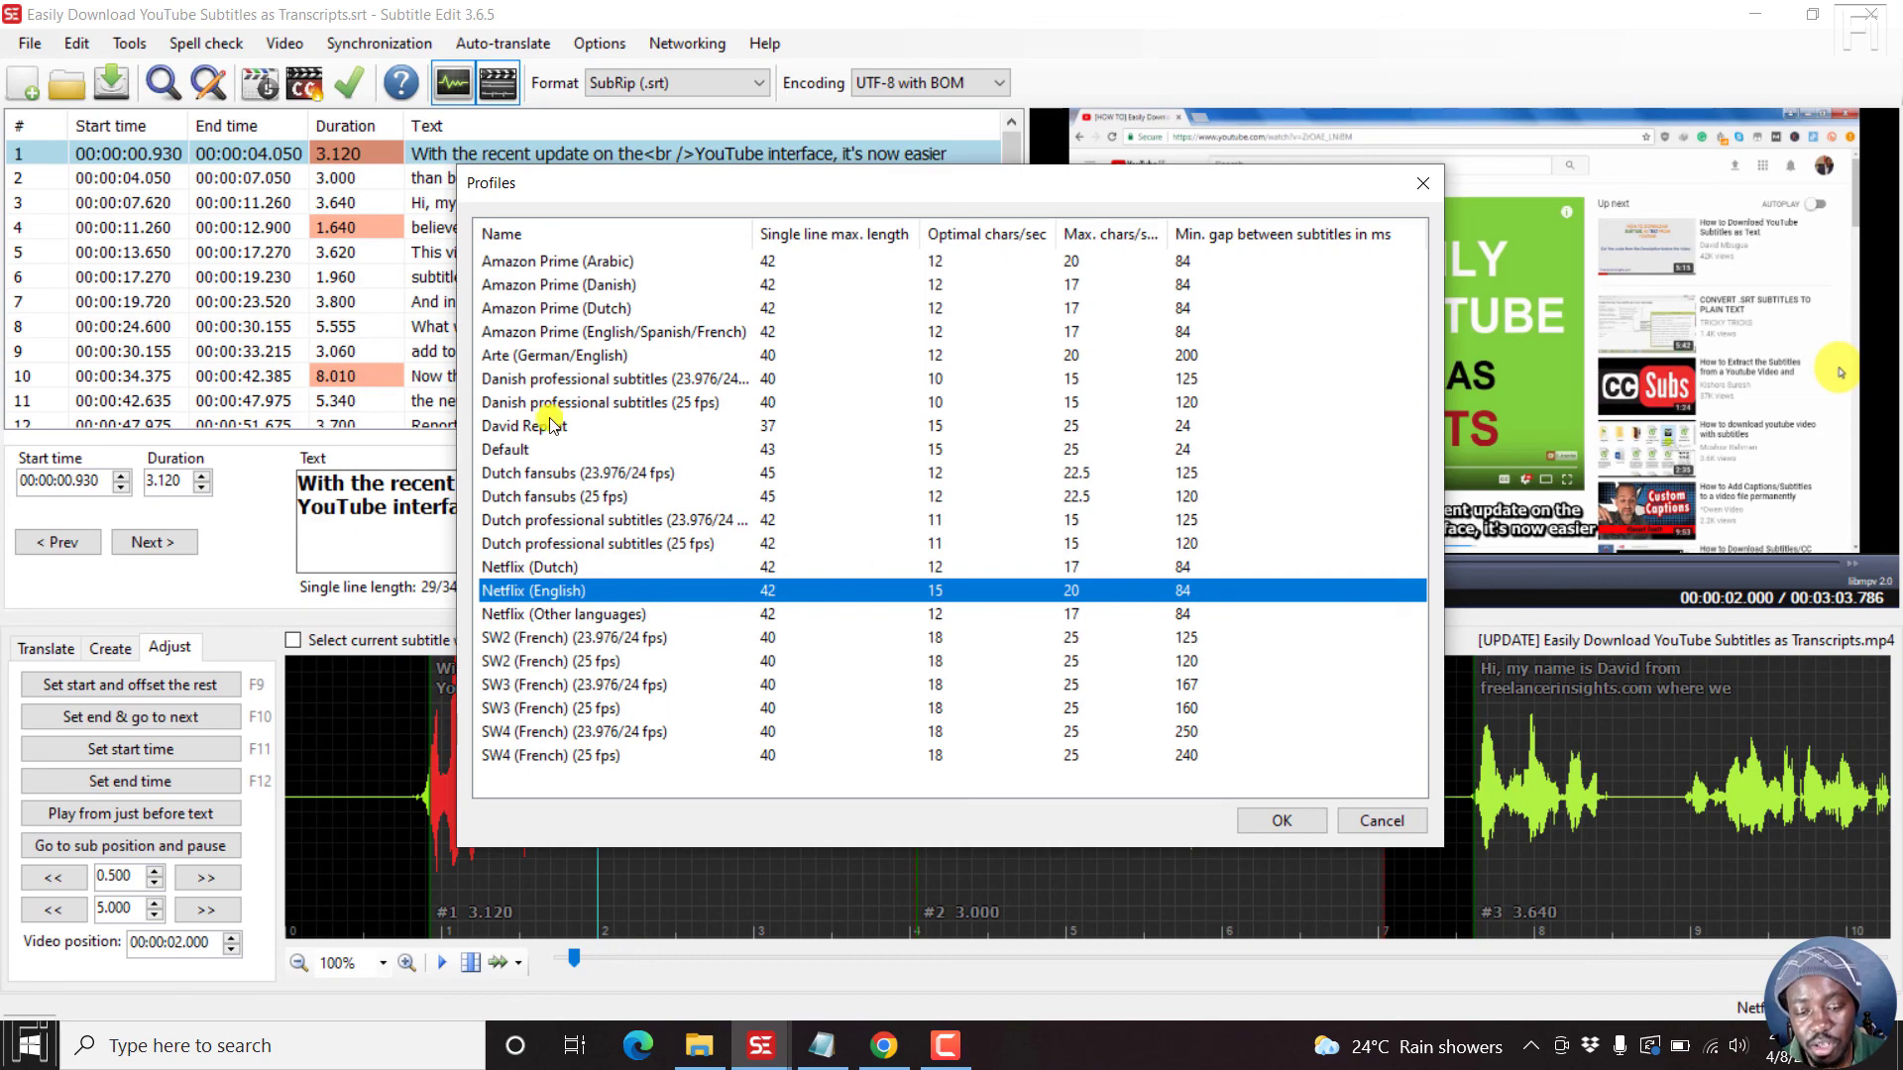
pyautogui.click(510, 449)
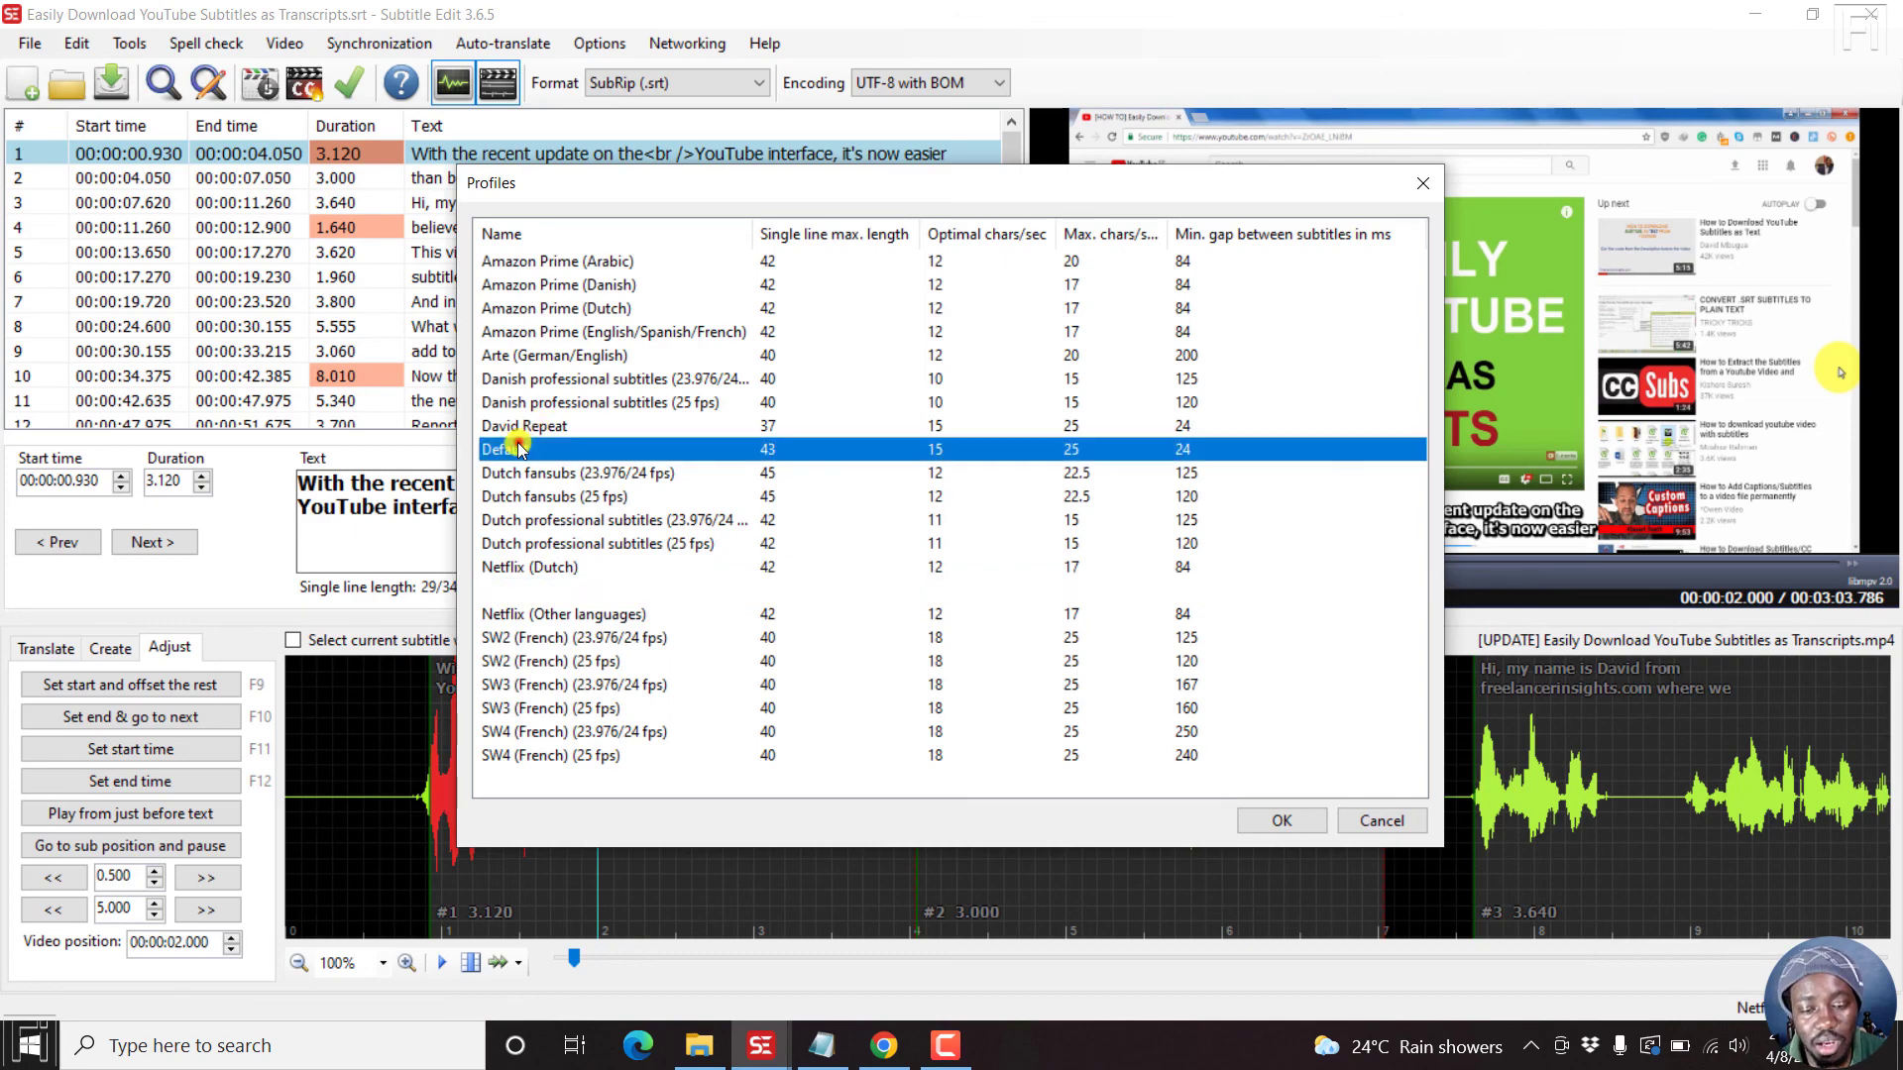
pyautogui.click(1279, 821)
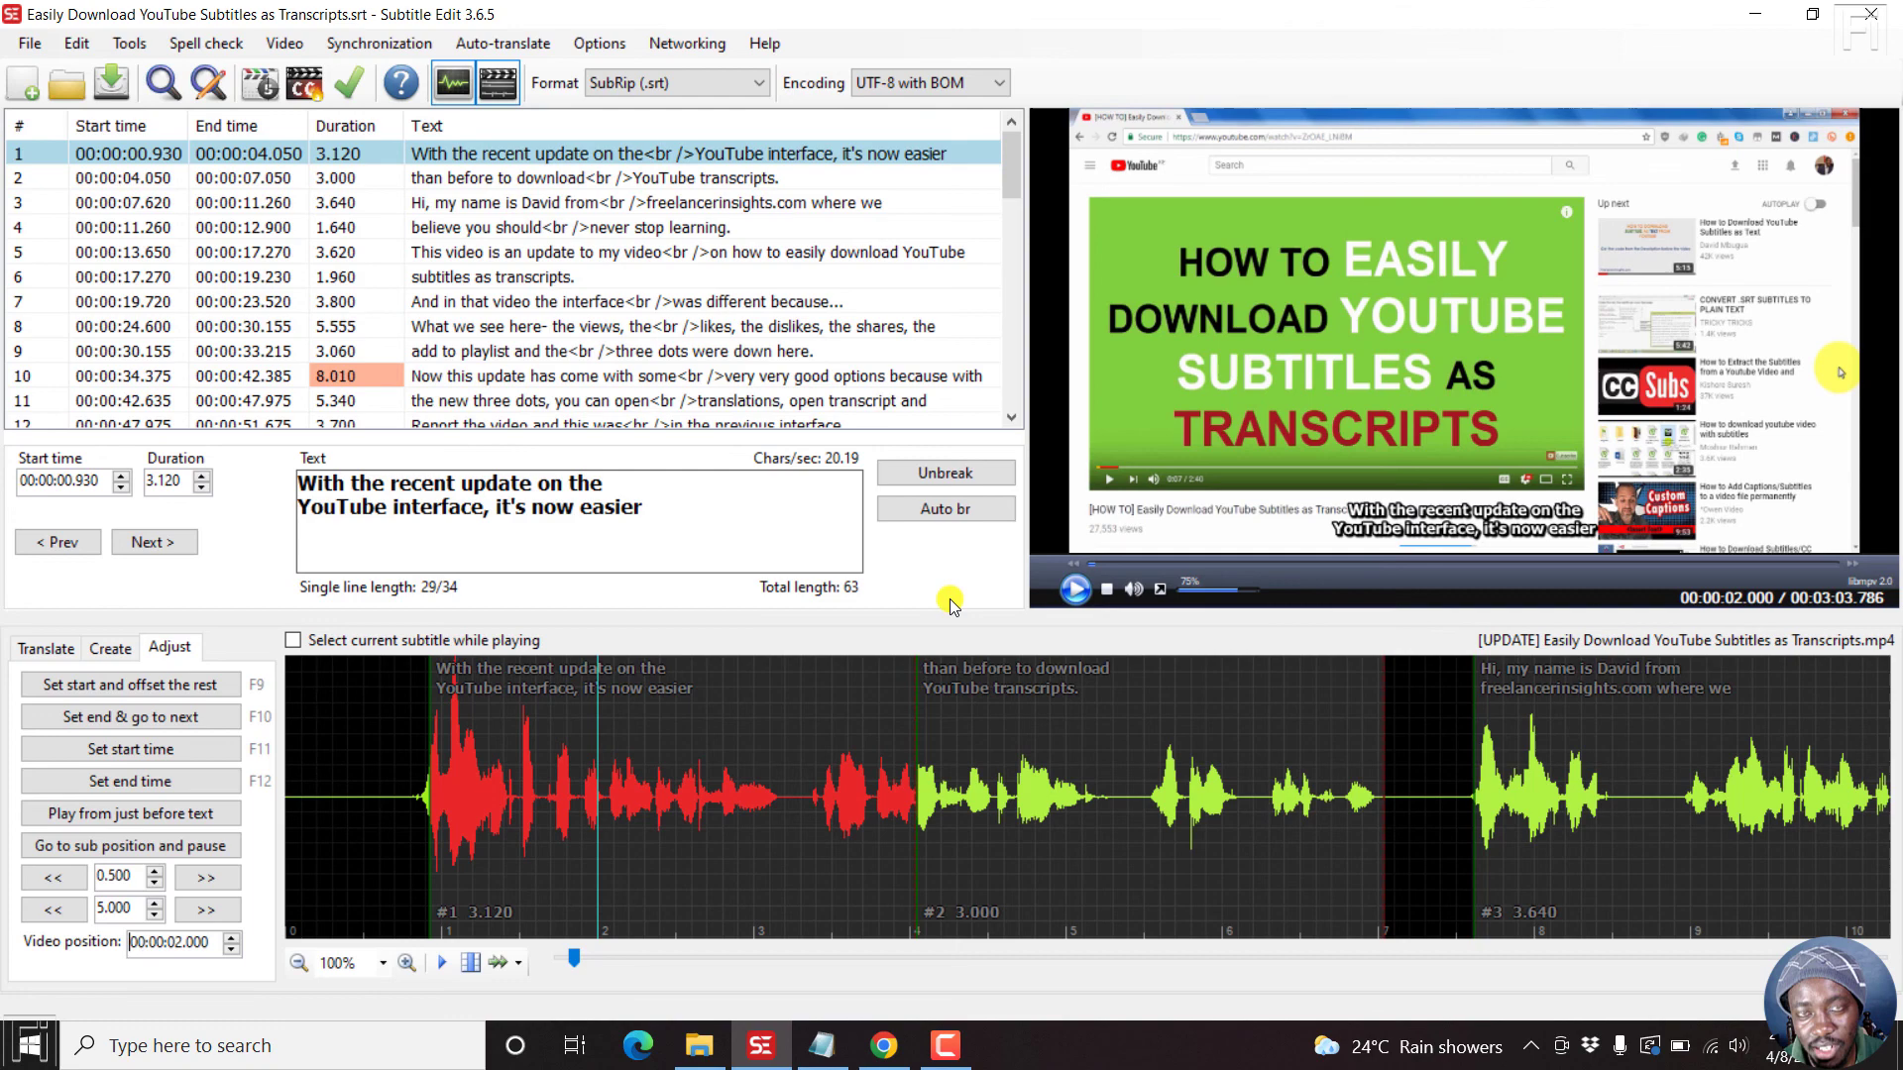